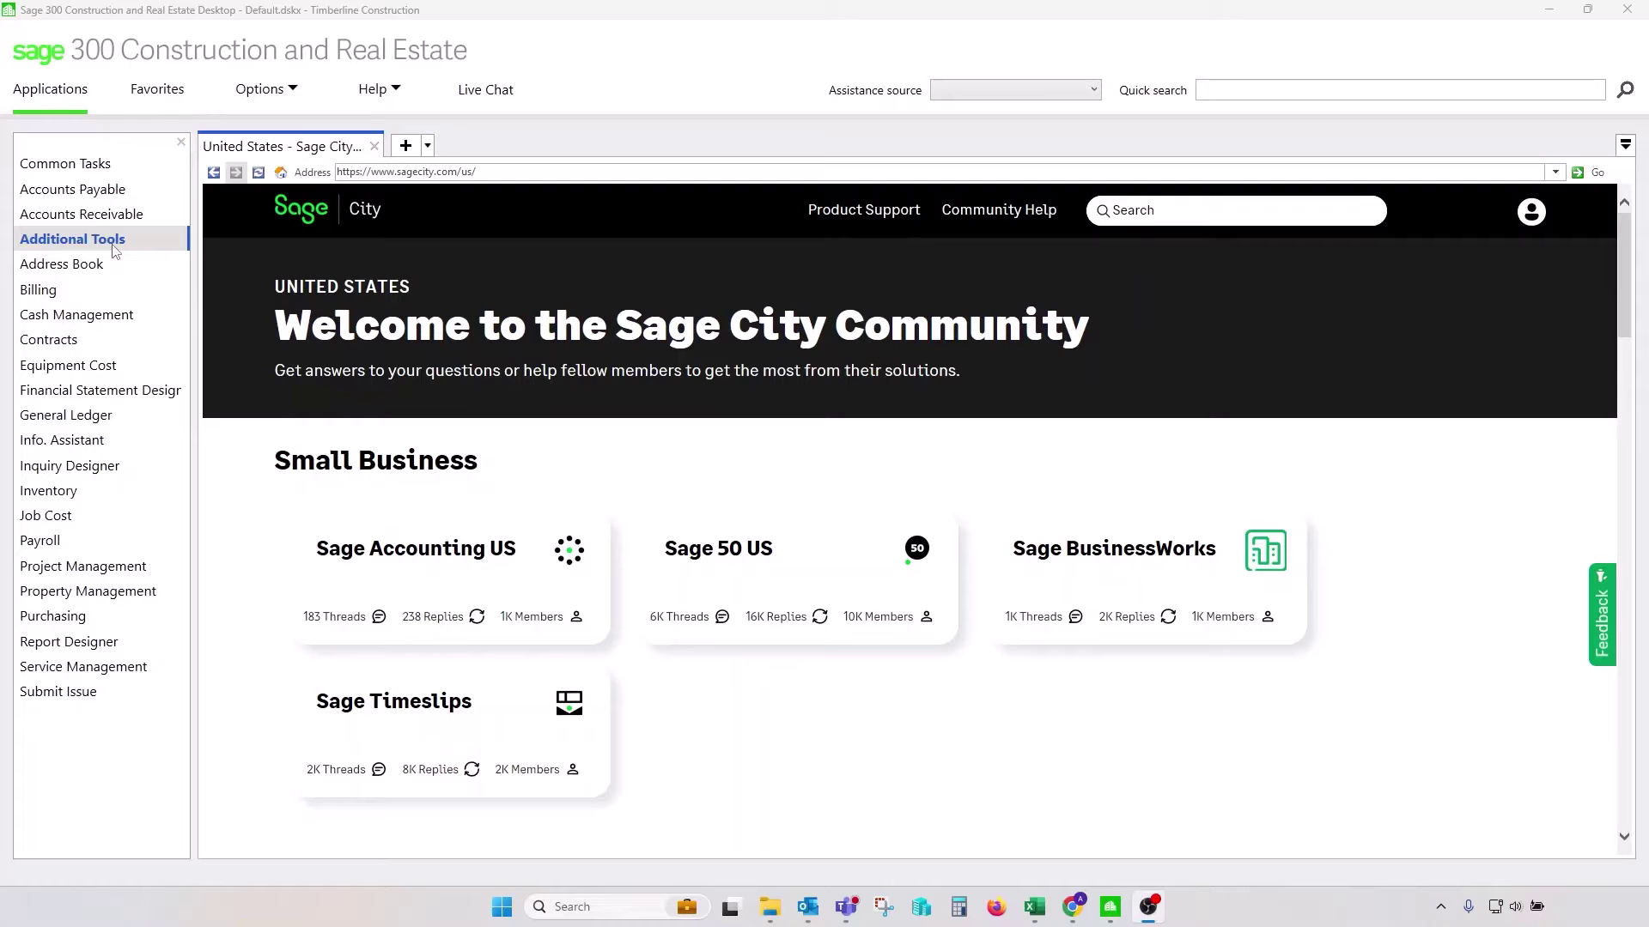
Open the Monthly Tasks Workflow Center from Additional Tools and view its Close Month table.
left_click(101, 245)
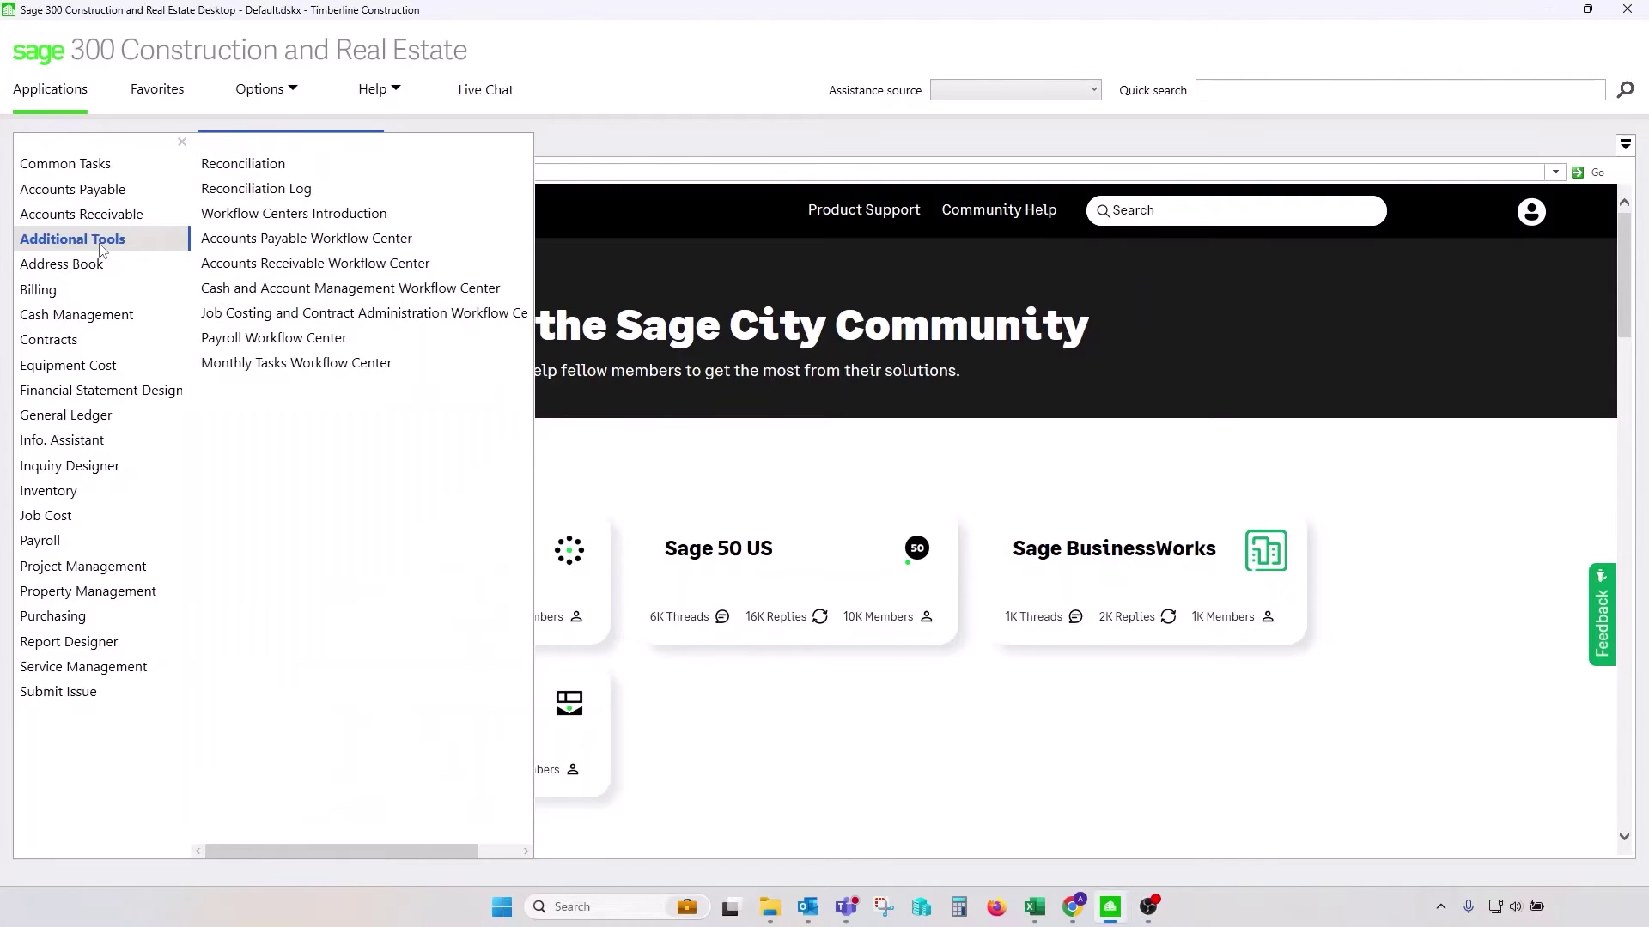
left_click(327, 364)
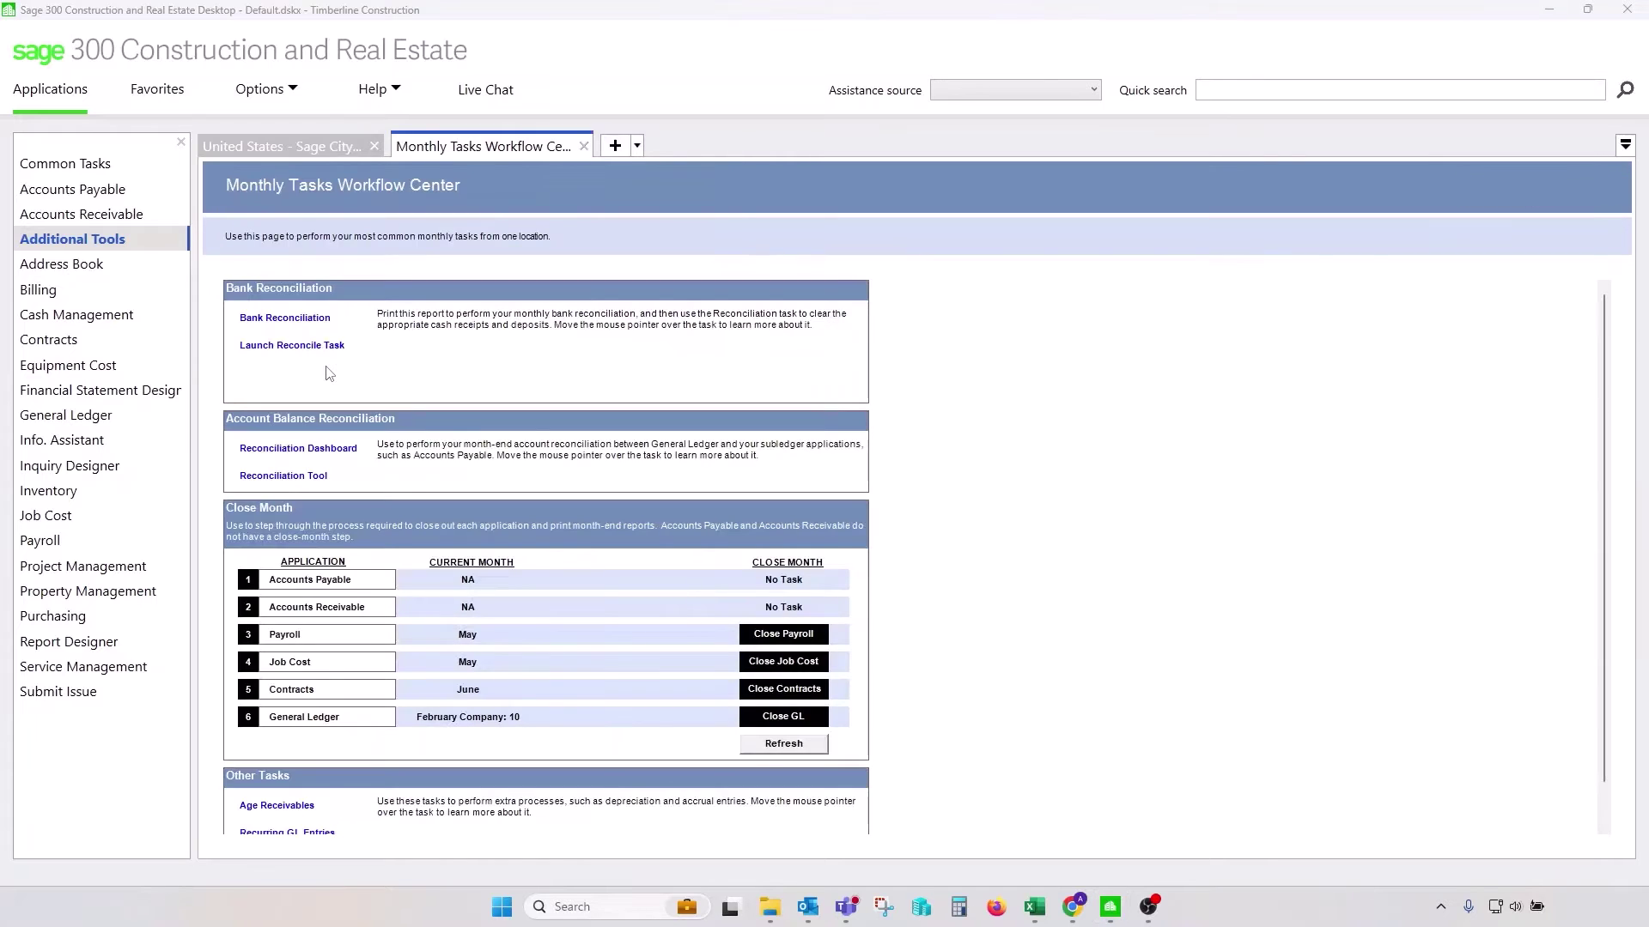
scroll(493, 522, "down", 1)
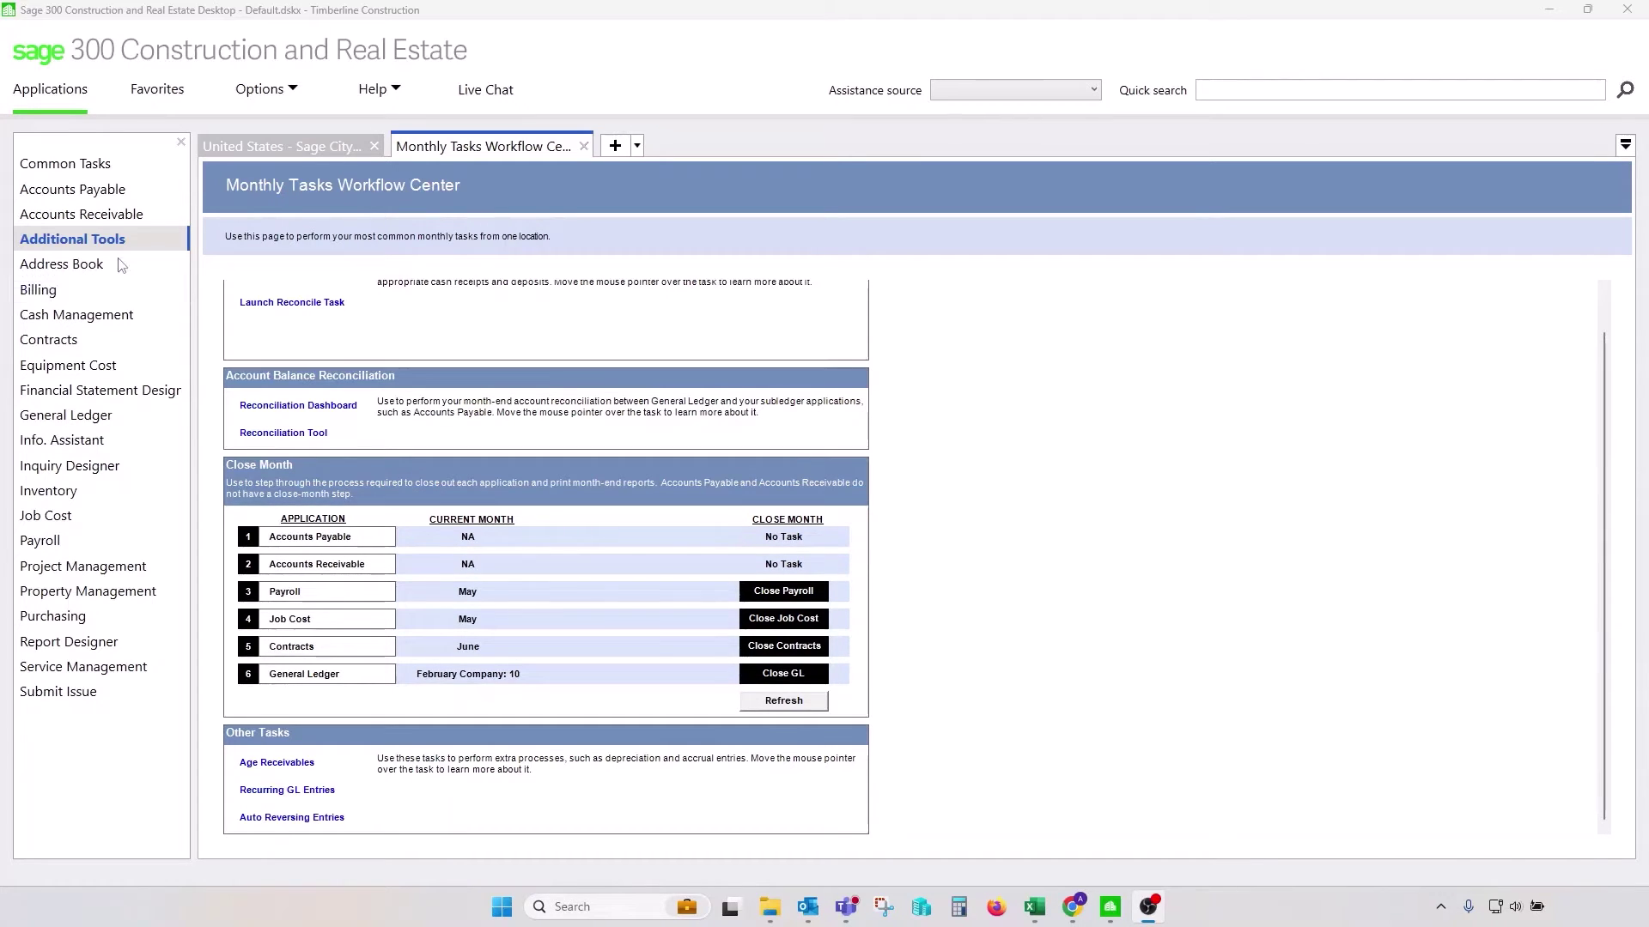
left_click(104, 195)
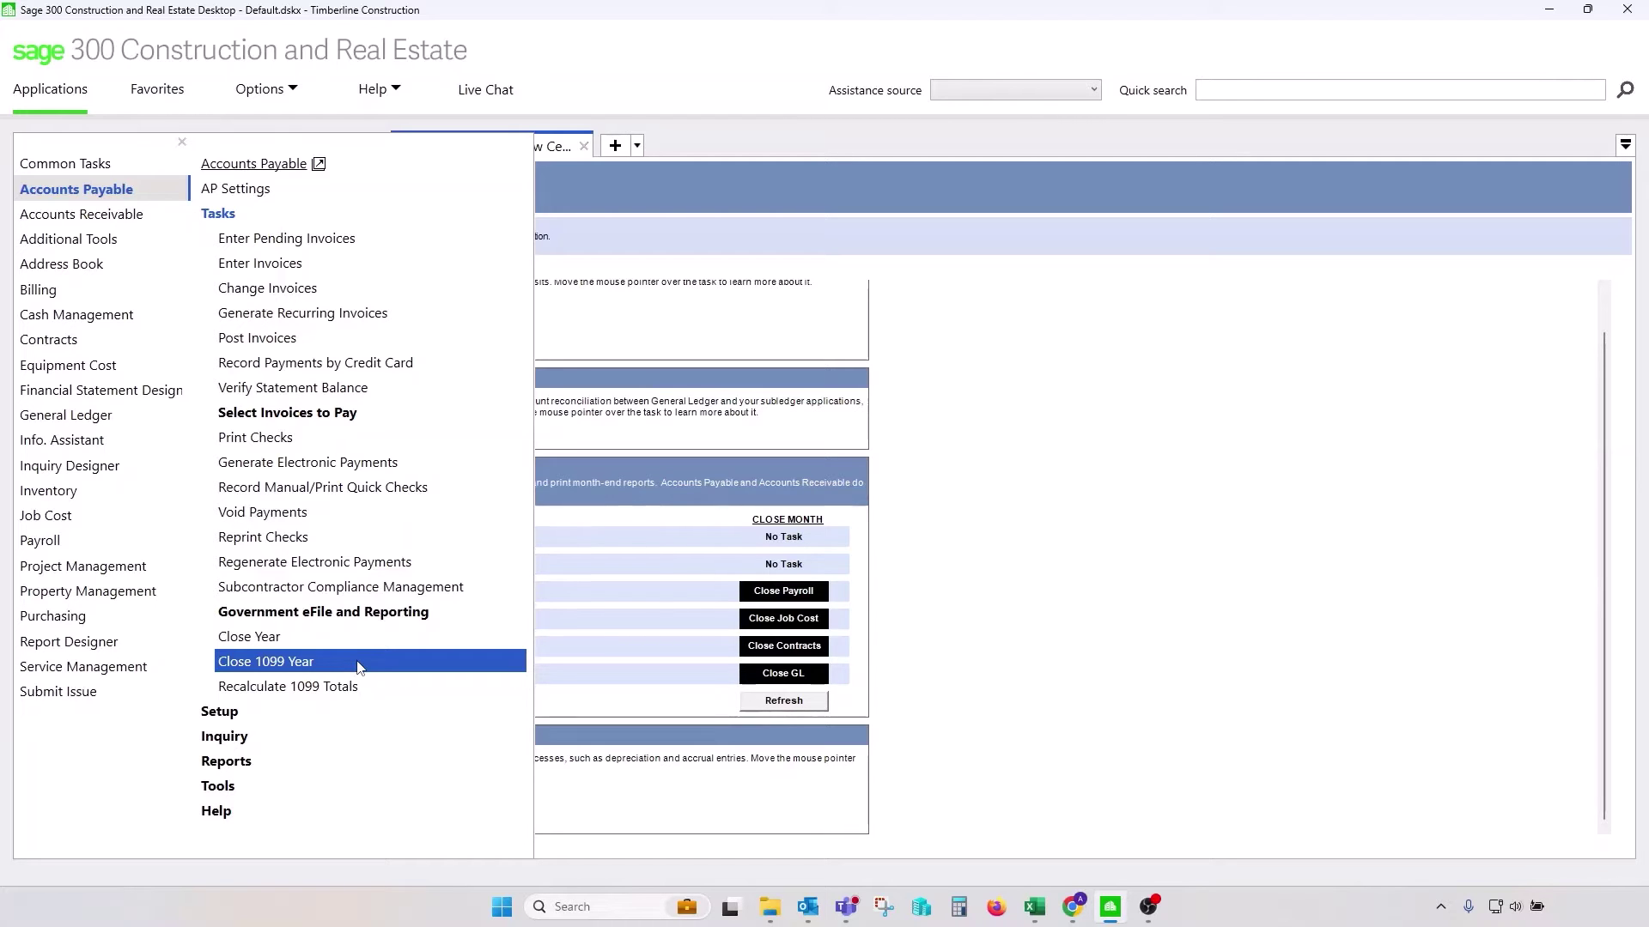
left_click(358, 668)
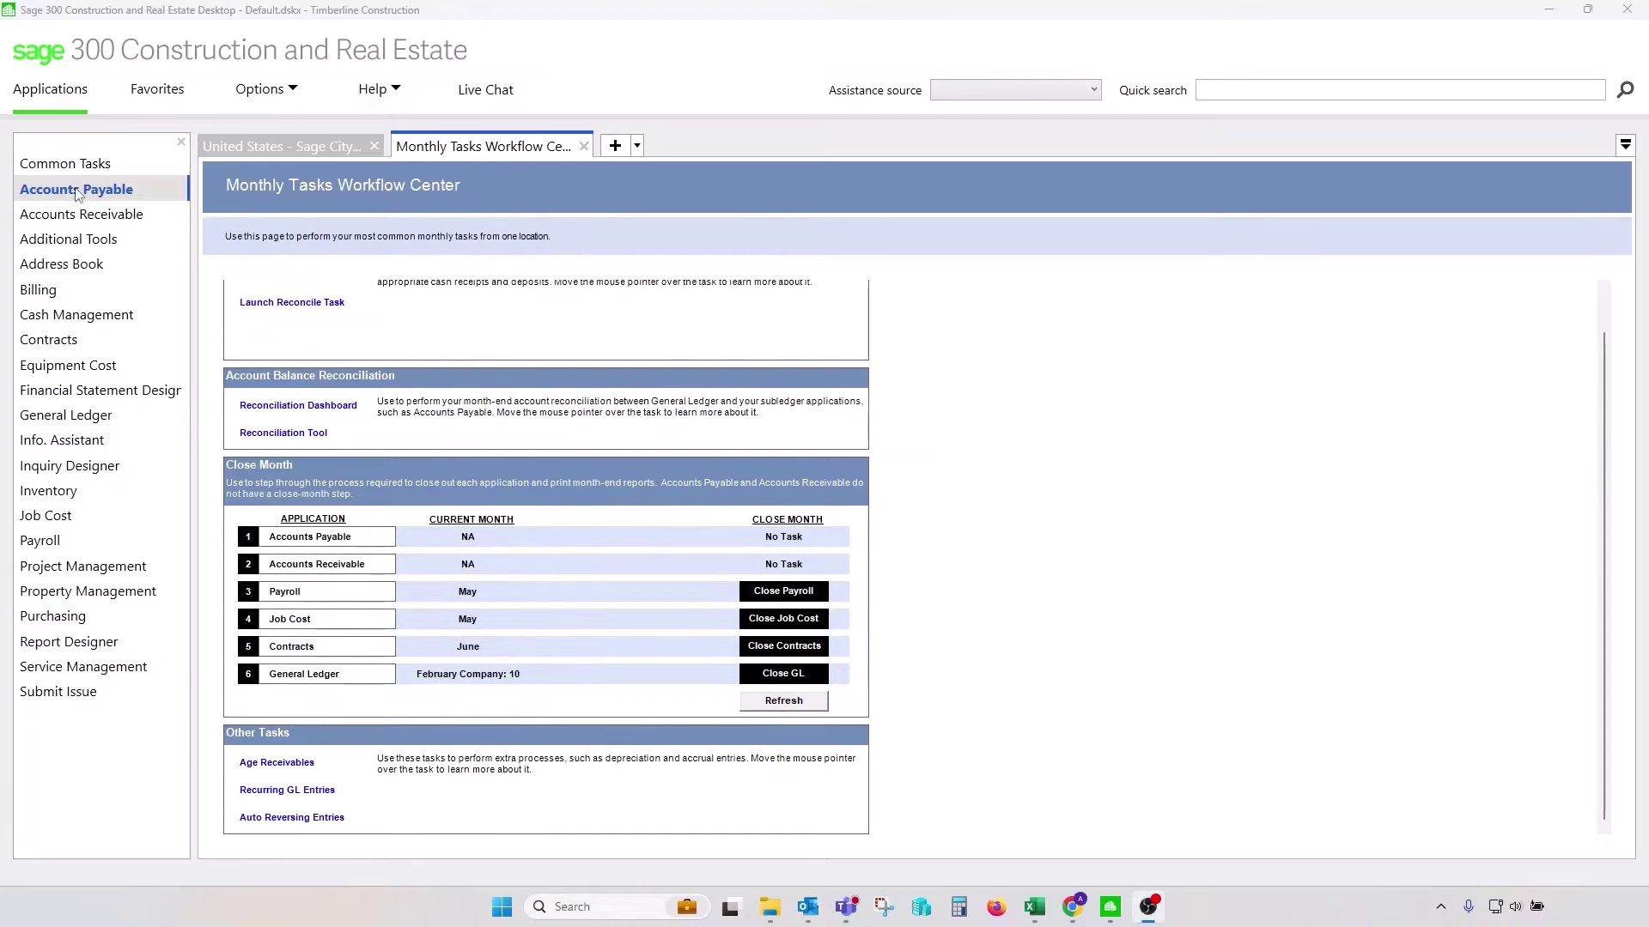
mouse_move(79, 192)
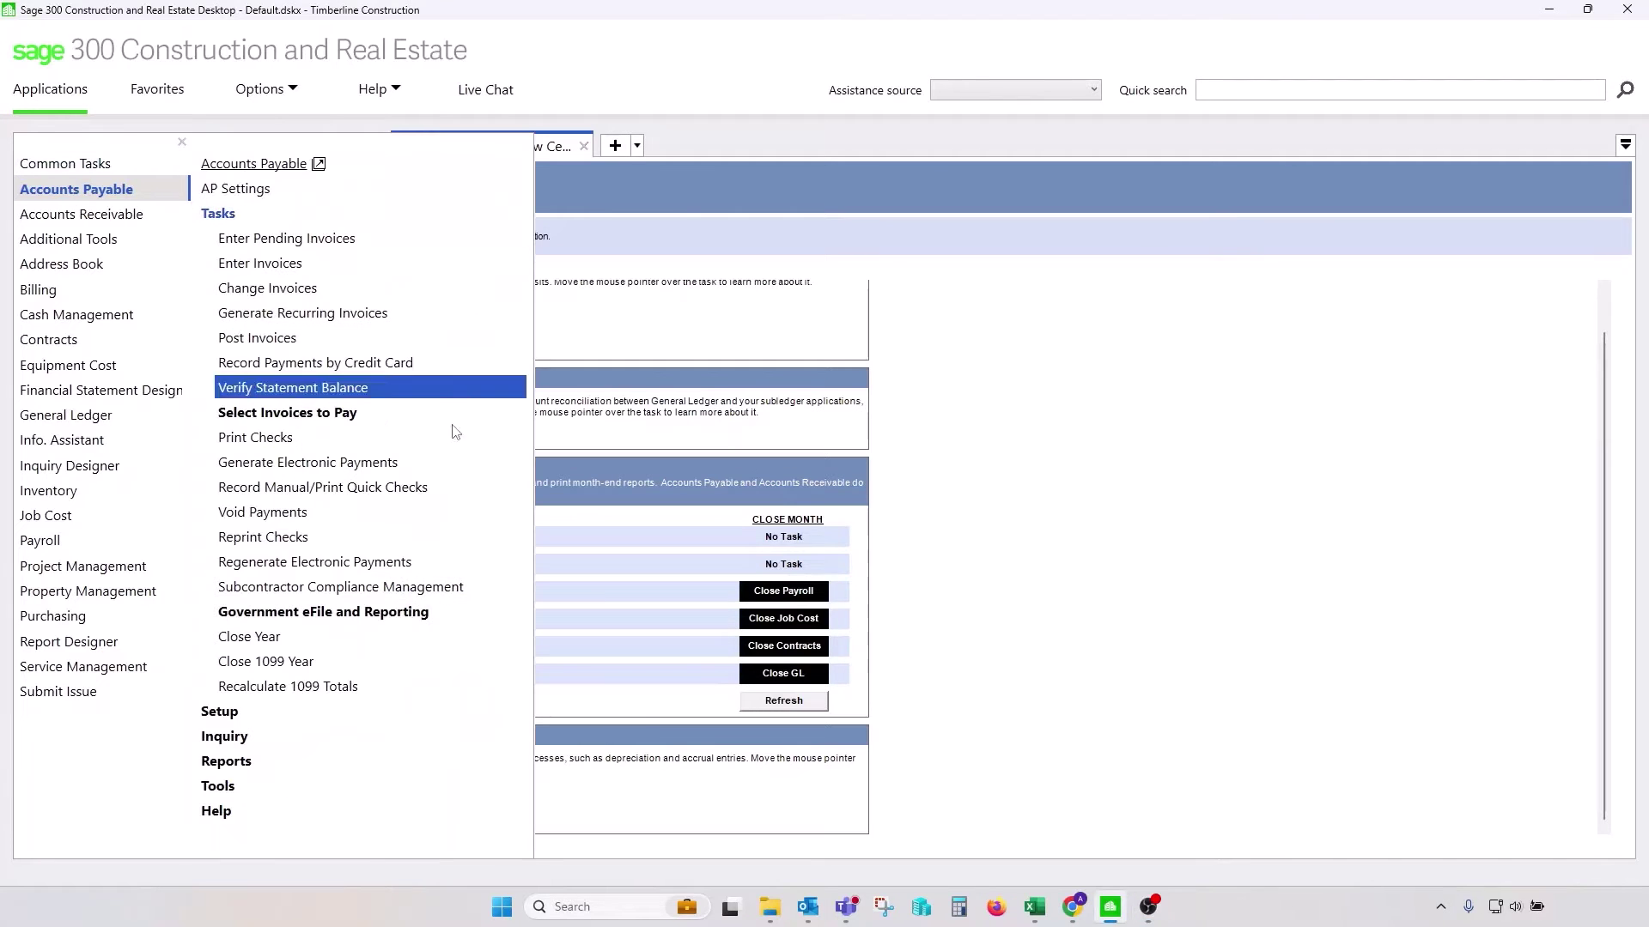
left_click(327, 665)
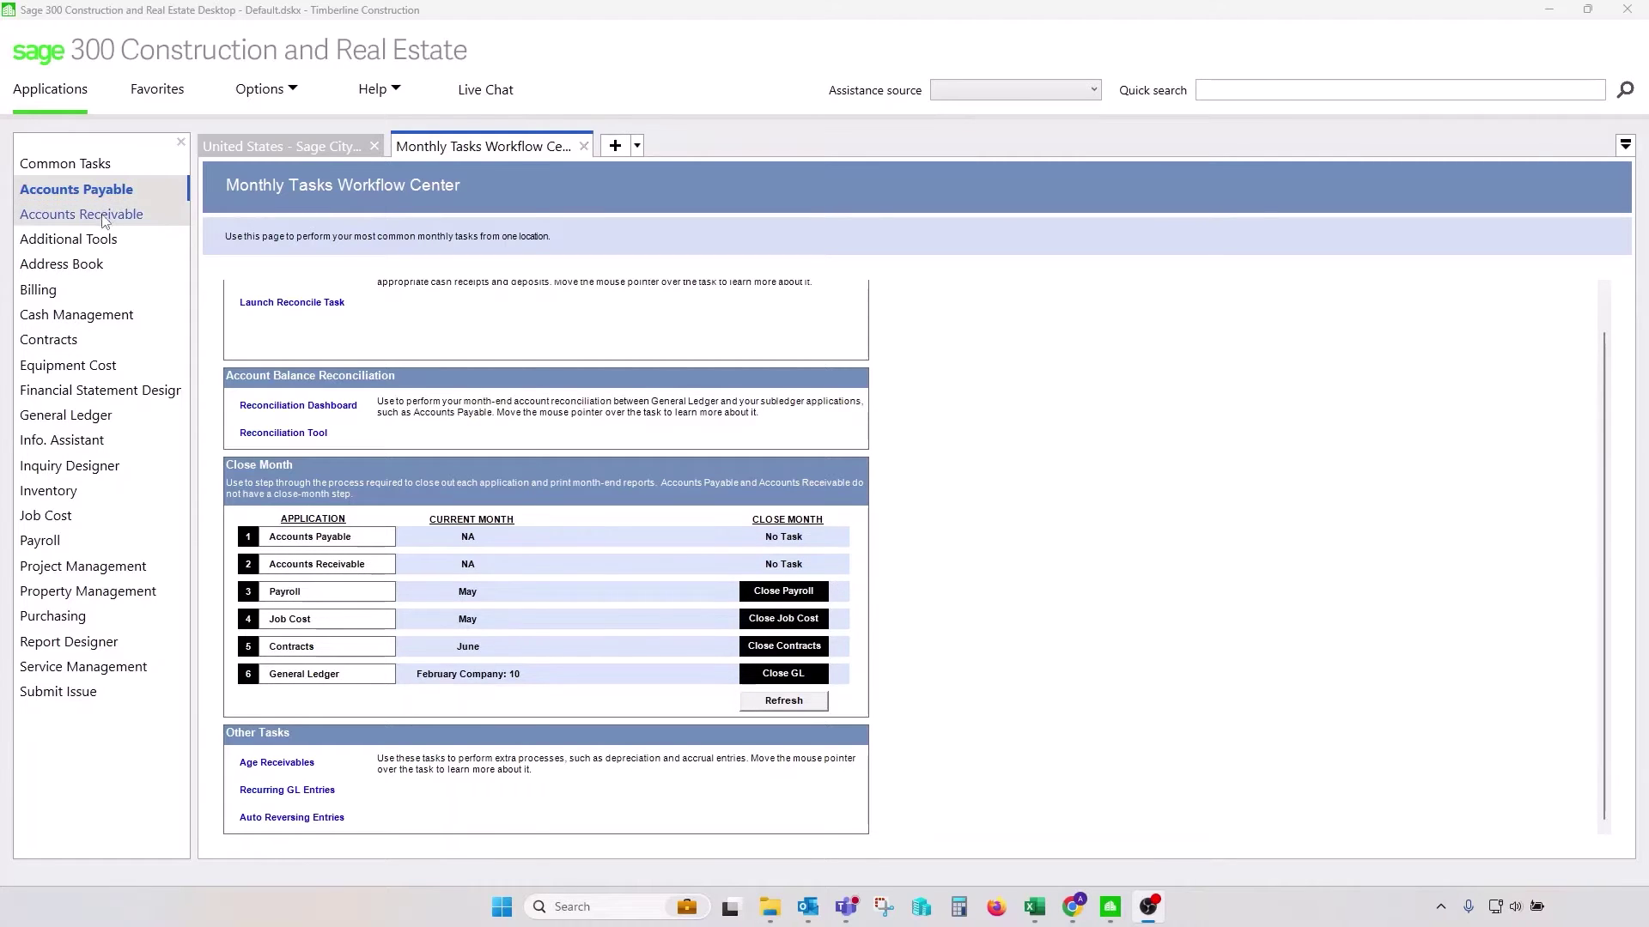
Bring up the Accounts Receivable options in the Applications sidebar.
mouse_move(107, 225)
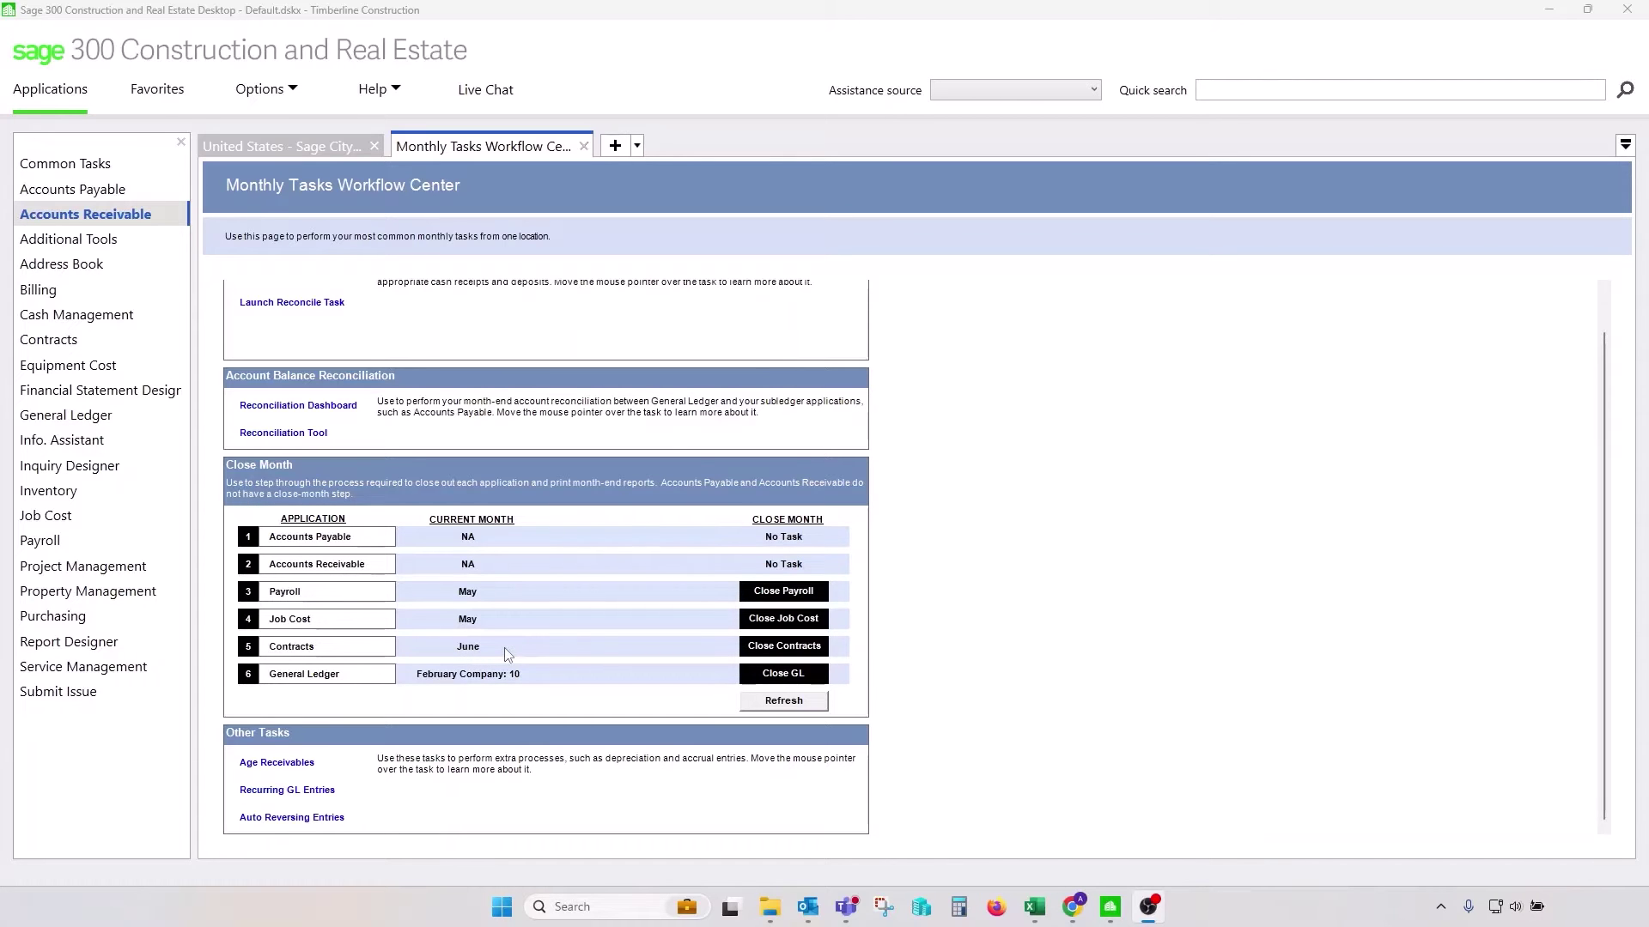
Launch Contracts, start its June-to-July Close Month, cancel it, and close the Contracts window.
left_click(69, 343)
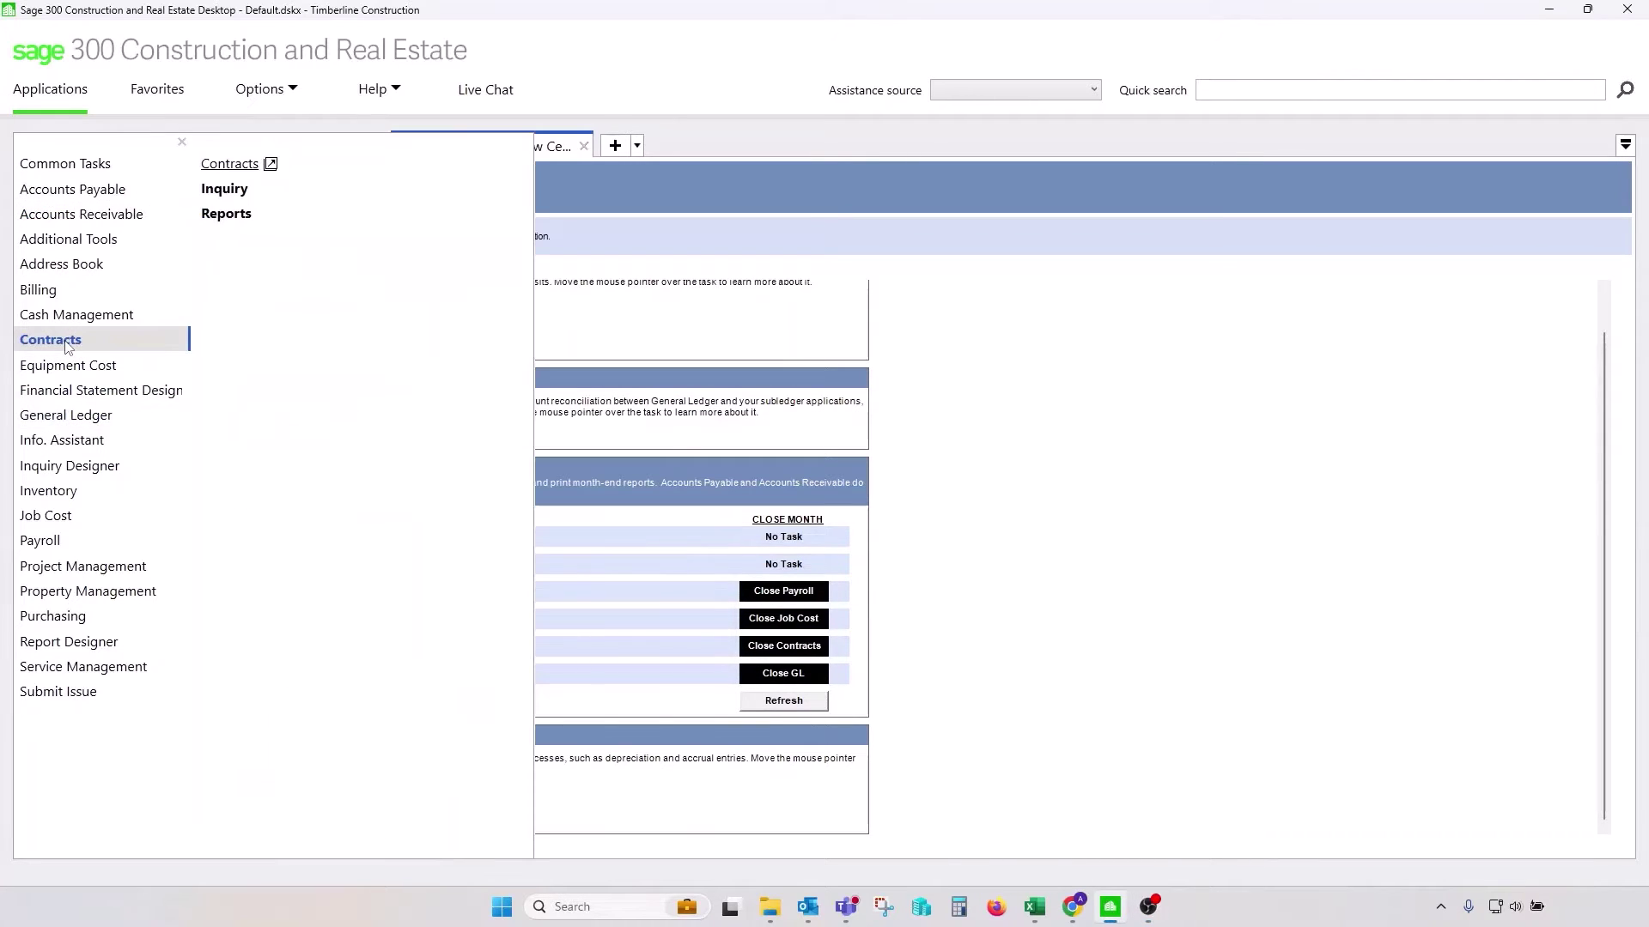
left_click(228, 163)
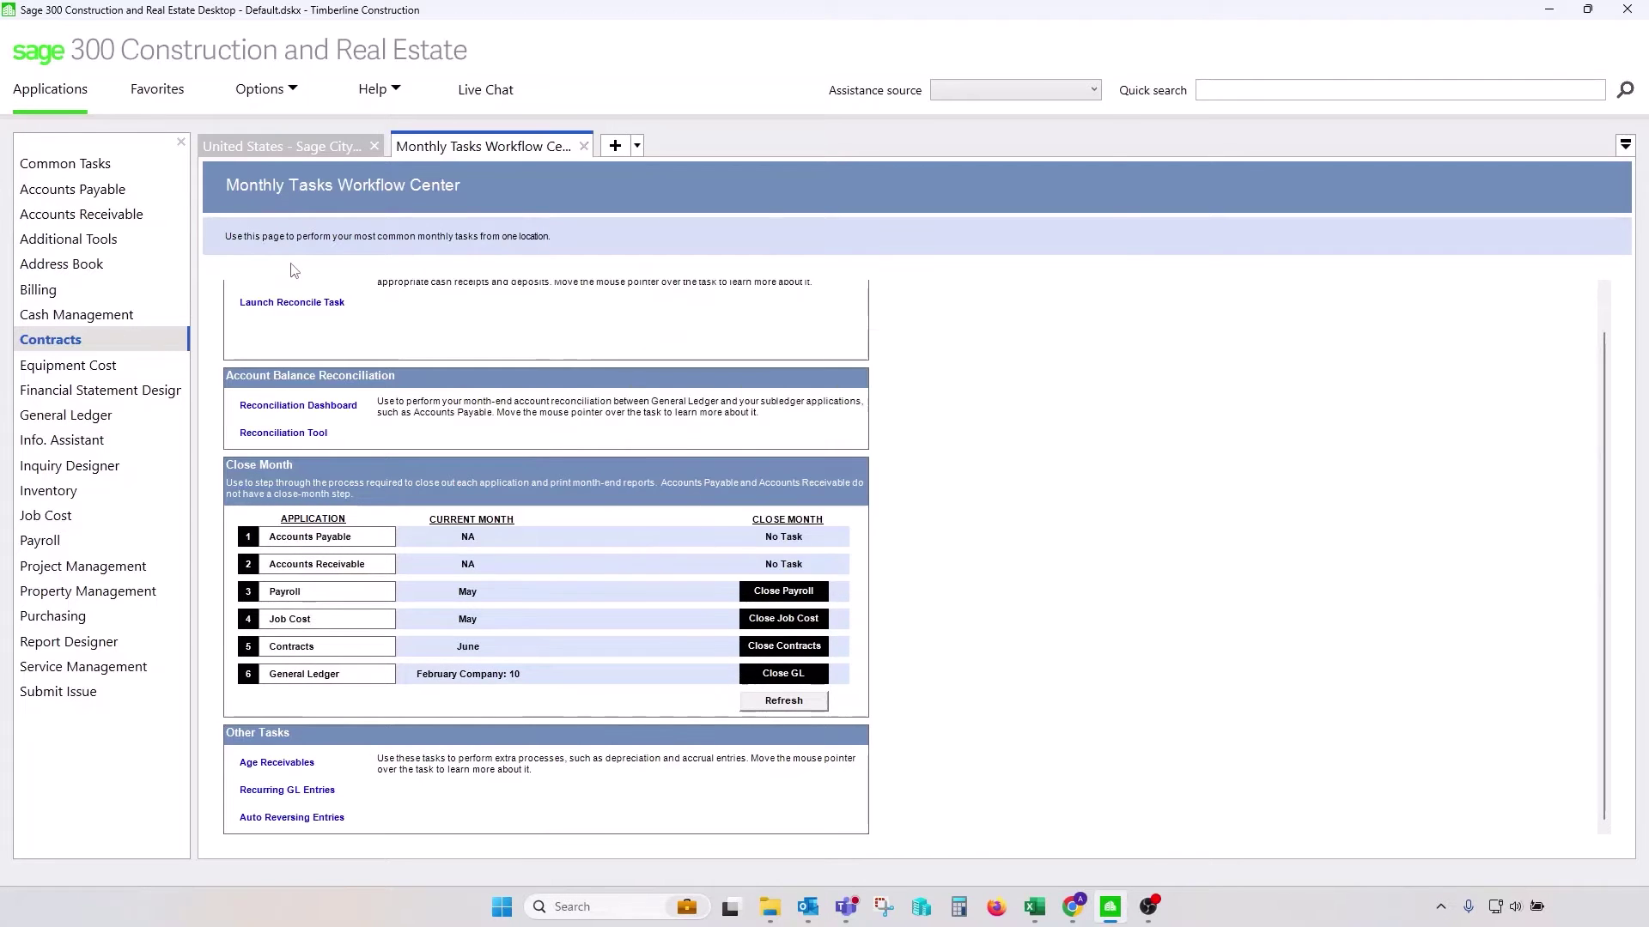
left_click(331, 139)
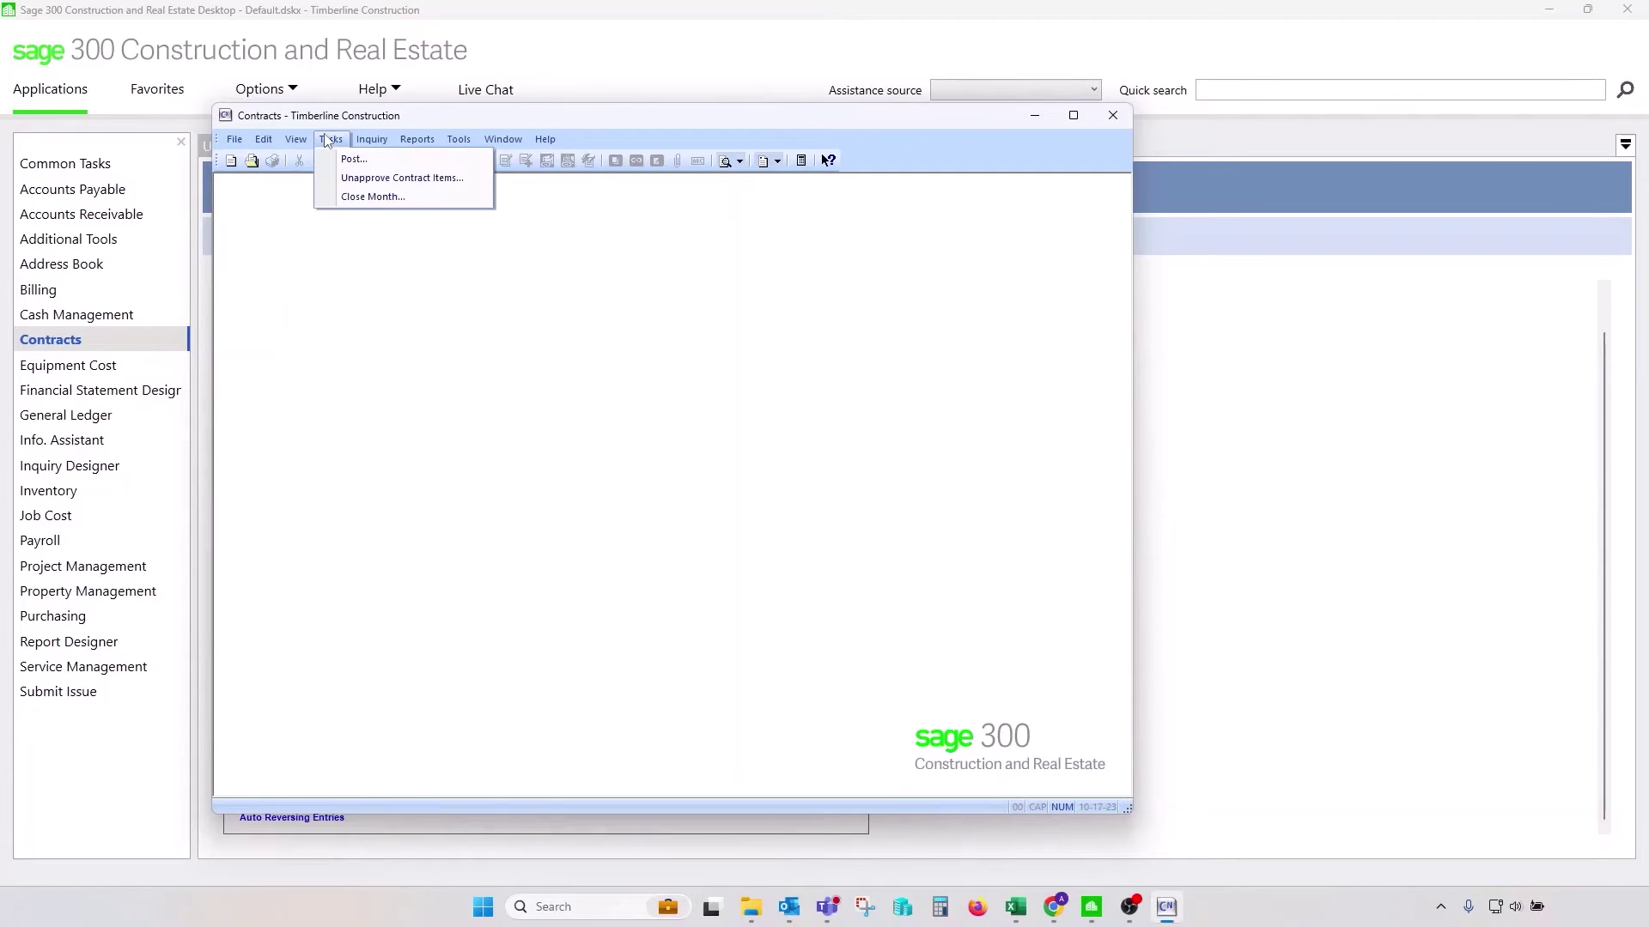
left_click(357, 197)
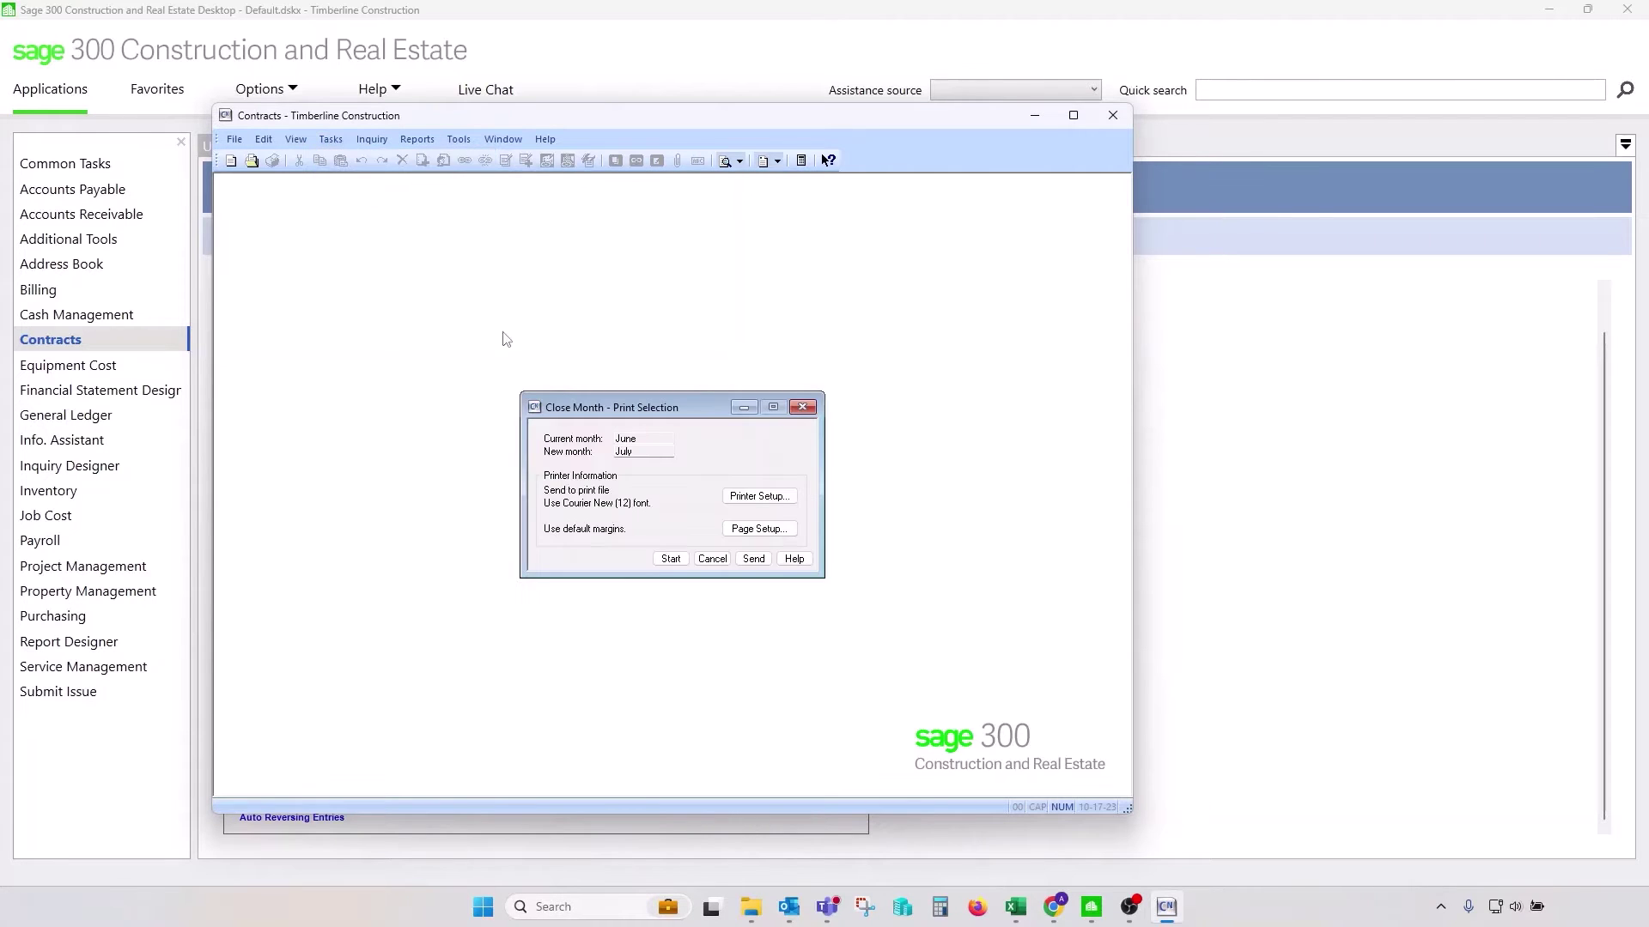
left_click(712, 559)
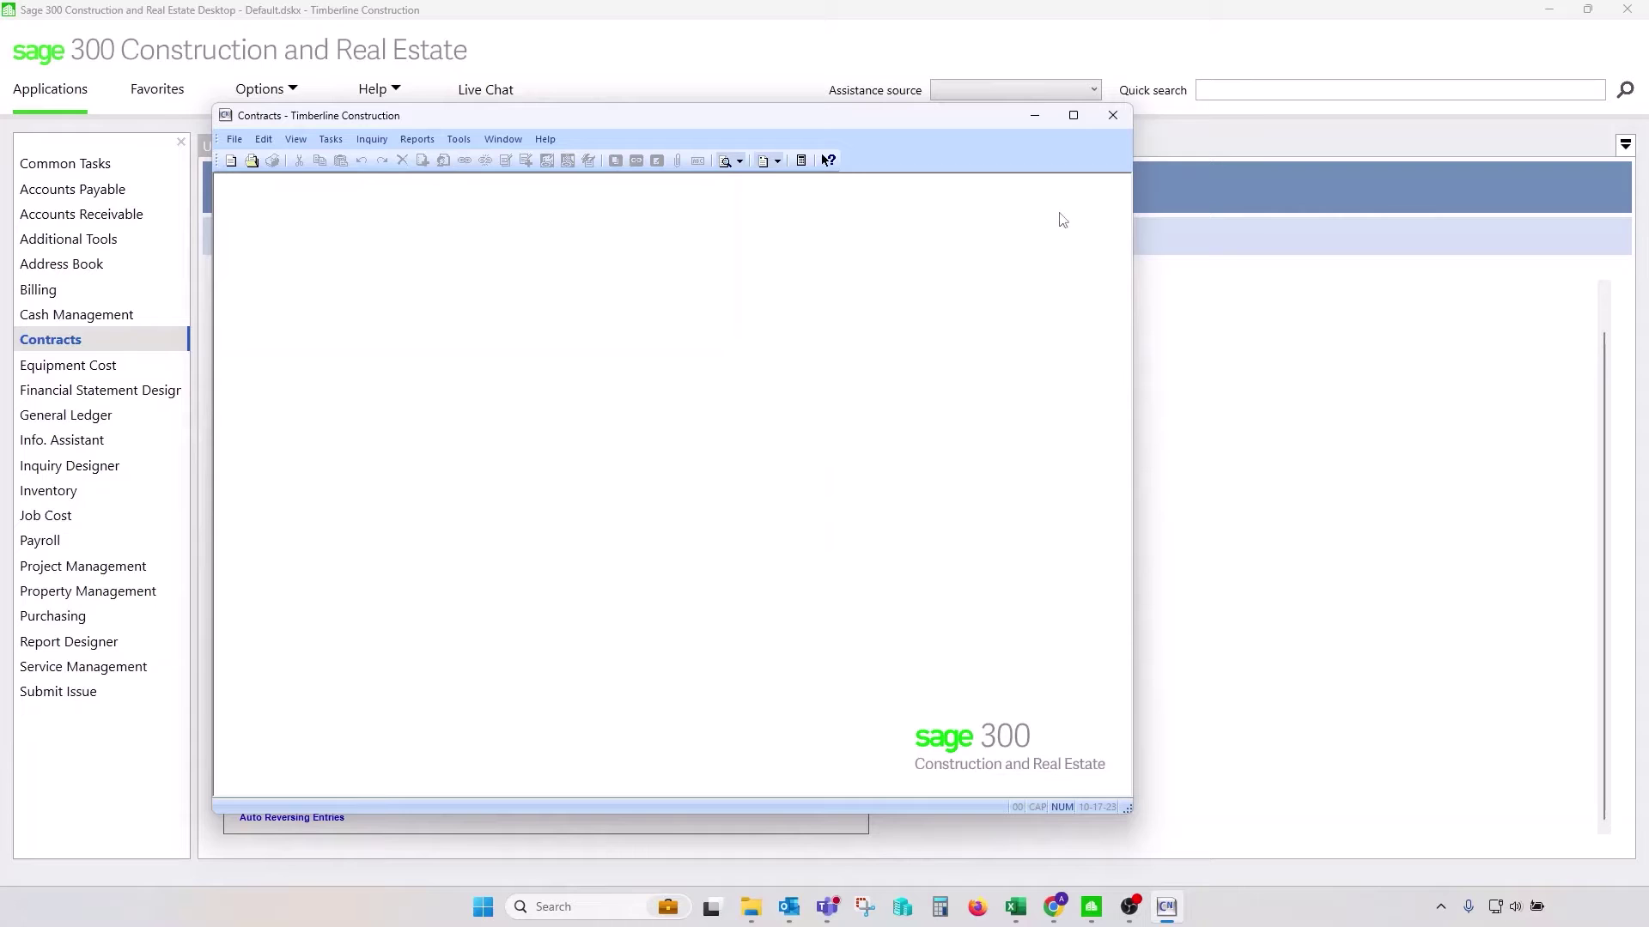
left_click(1112, 115)
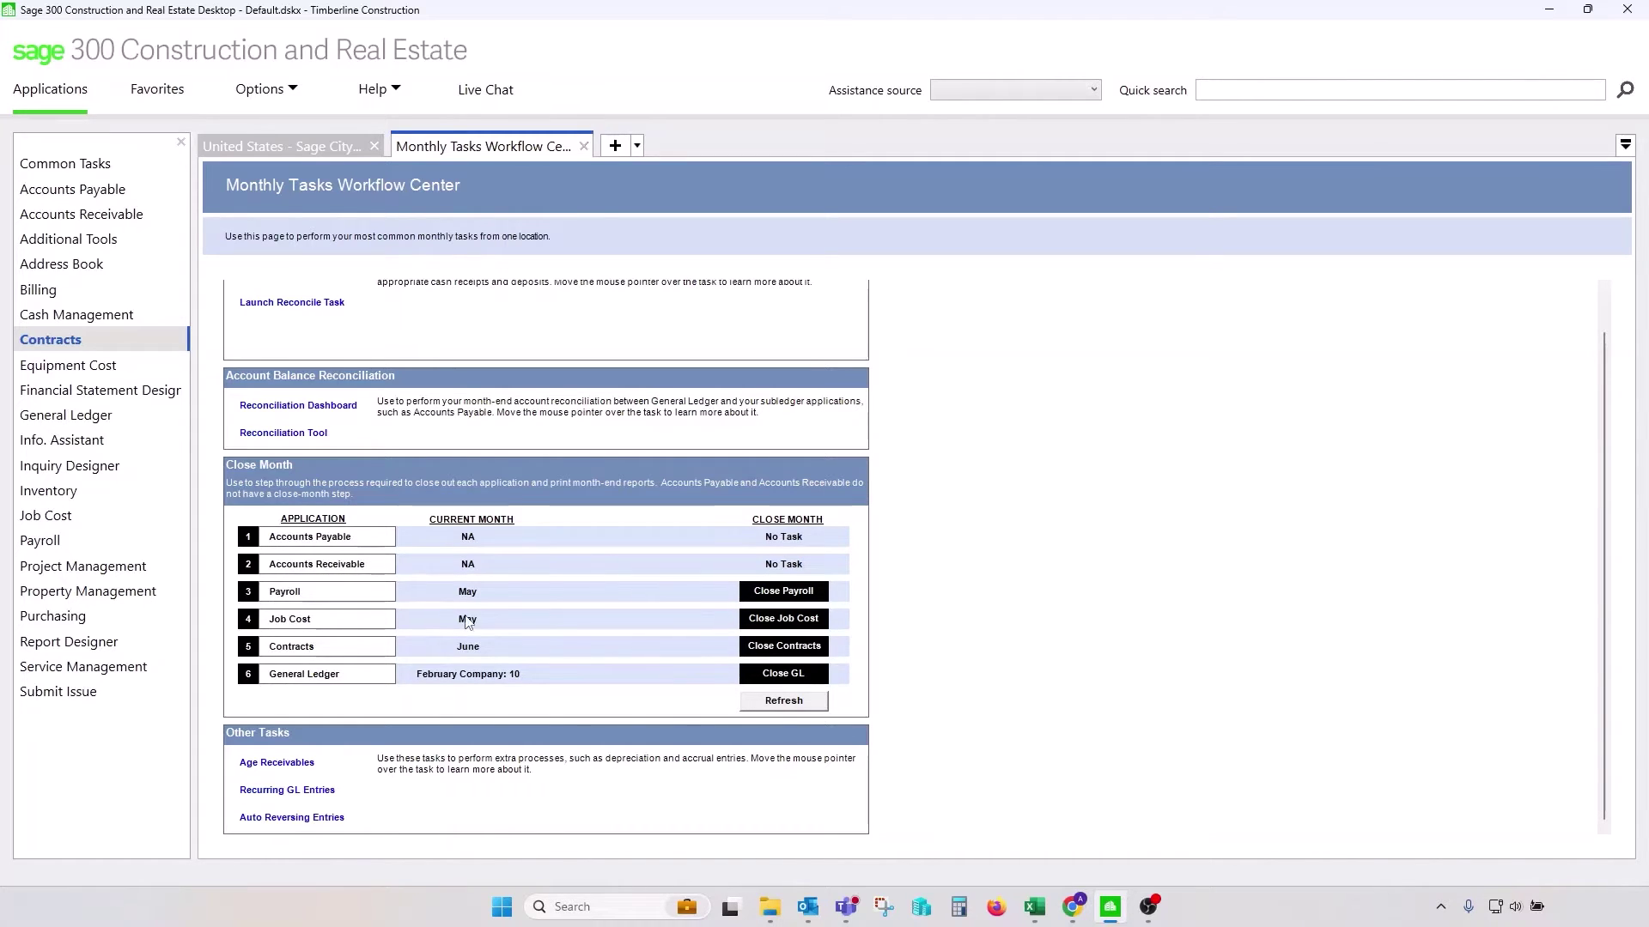
Show the Job Cost tasks, including Close Week and Close Month, in the sidebar.
left_click(72, 513)
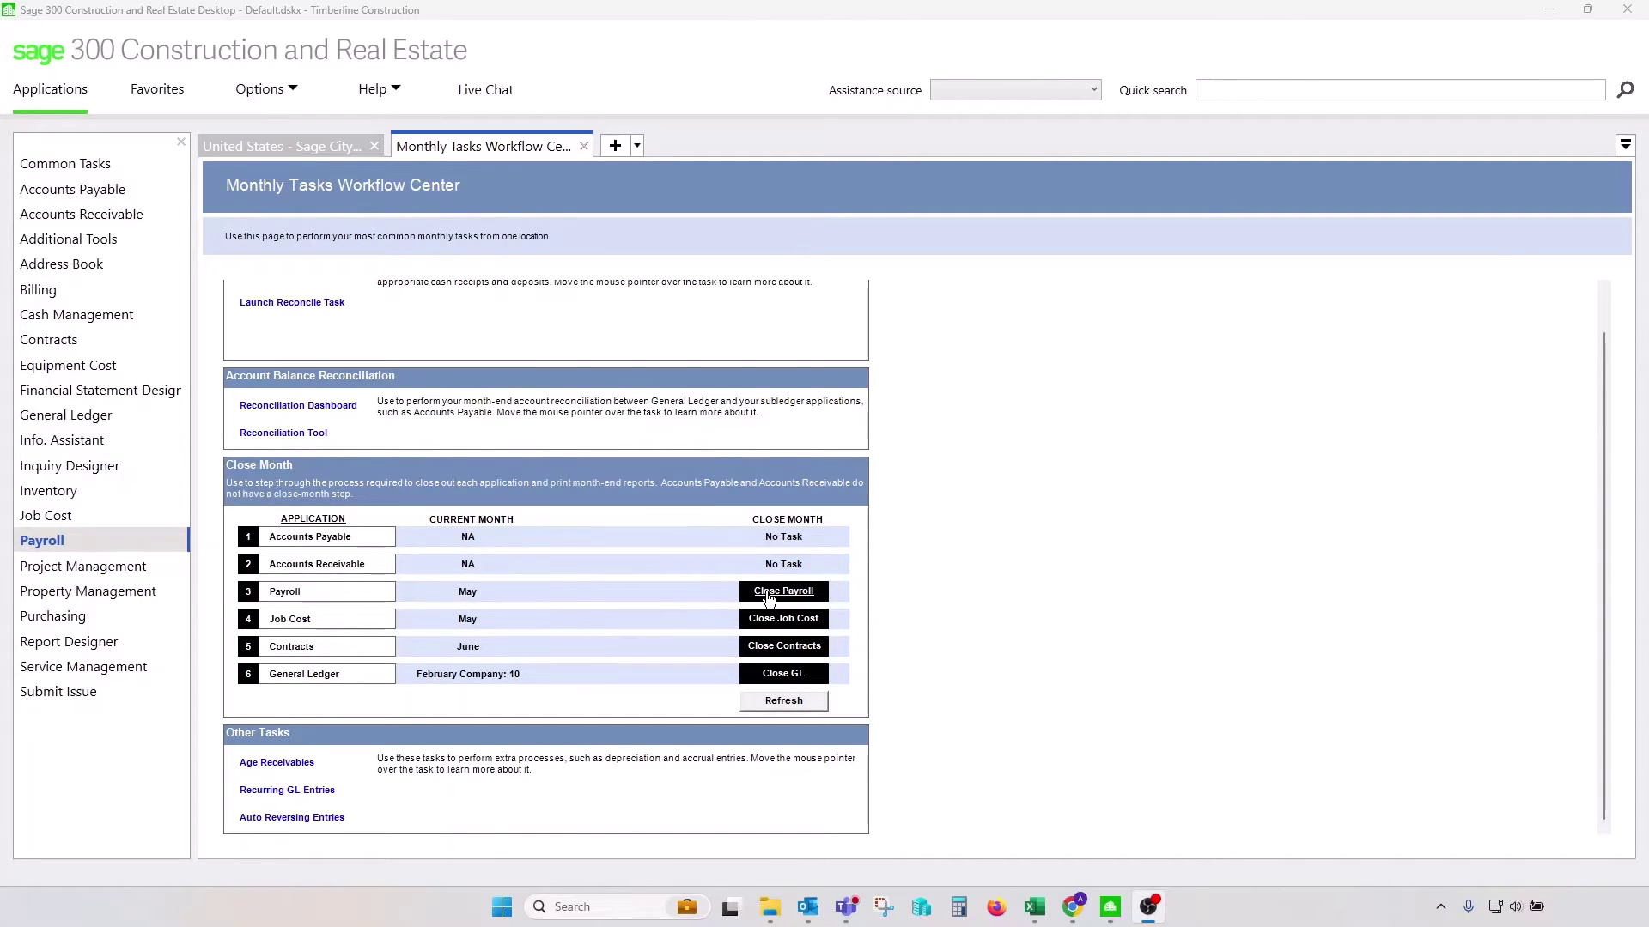
Bring up the Close Payroll option for moving Payroll from May to June.
mouse_move(92, 549)
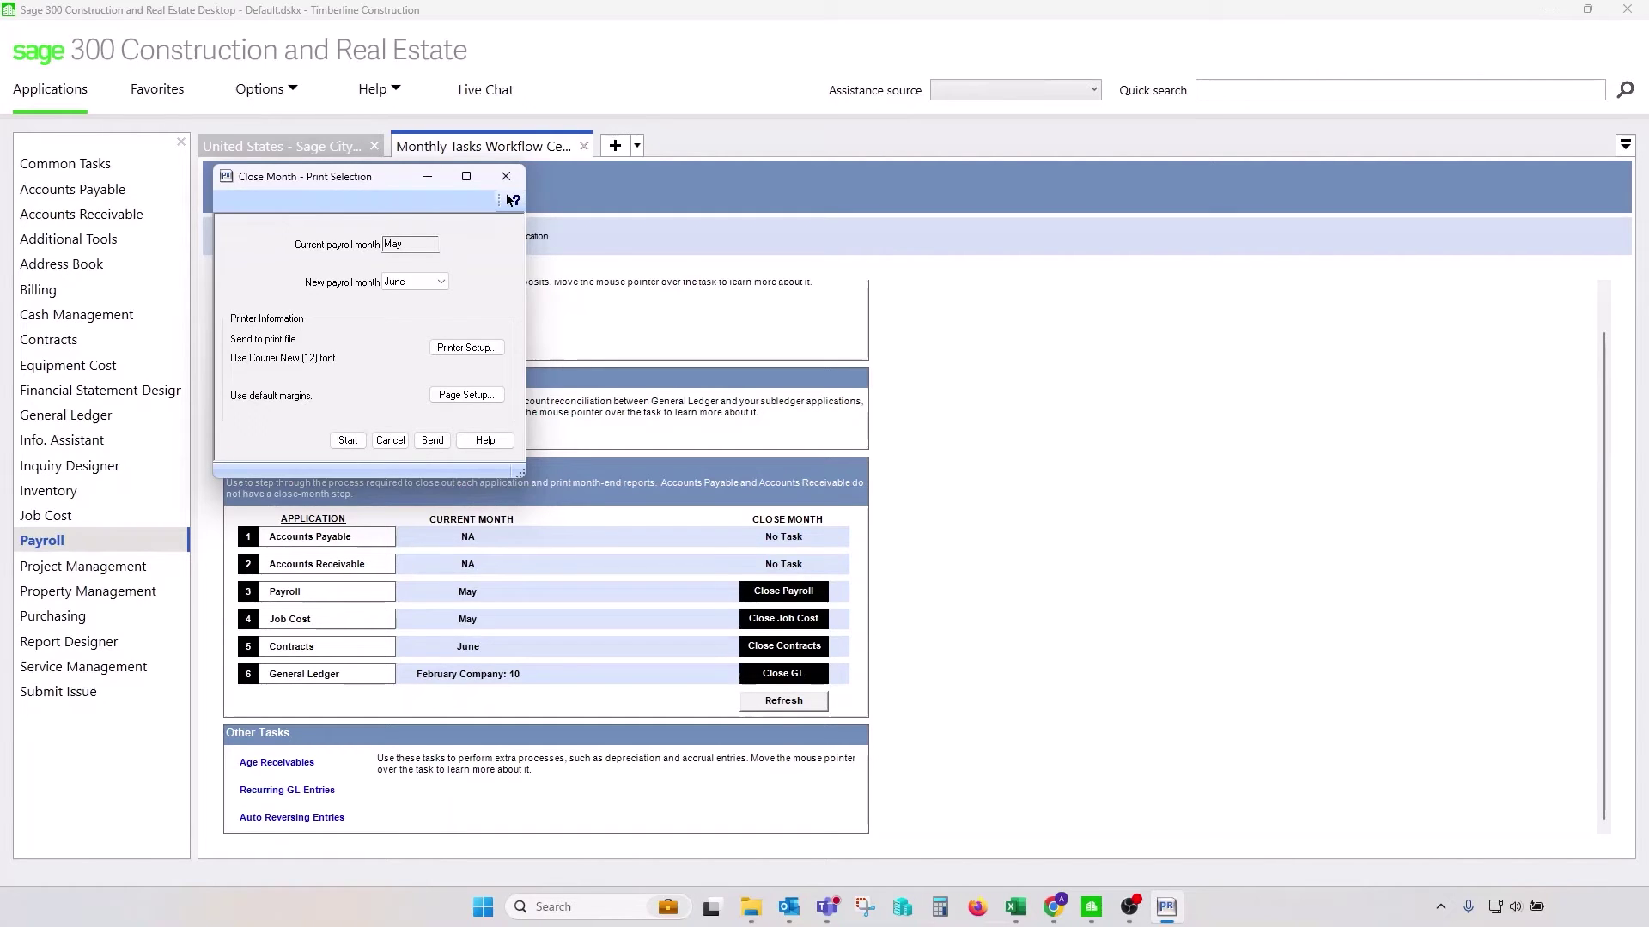
Attempt the Payroll close to June and move the resulting error message to the centre.
left_click(506, 176)
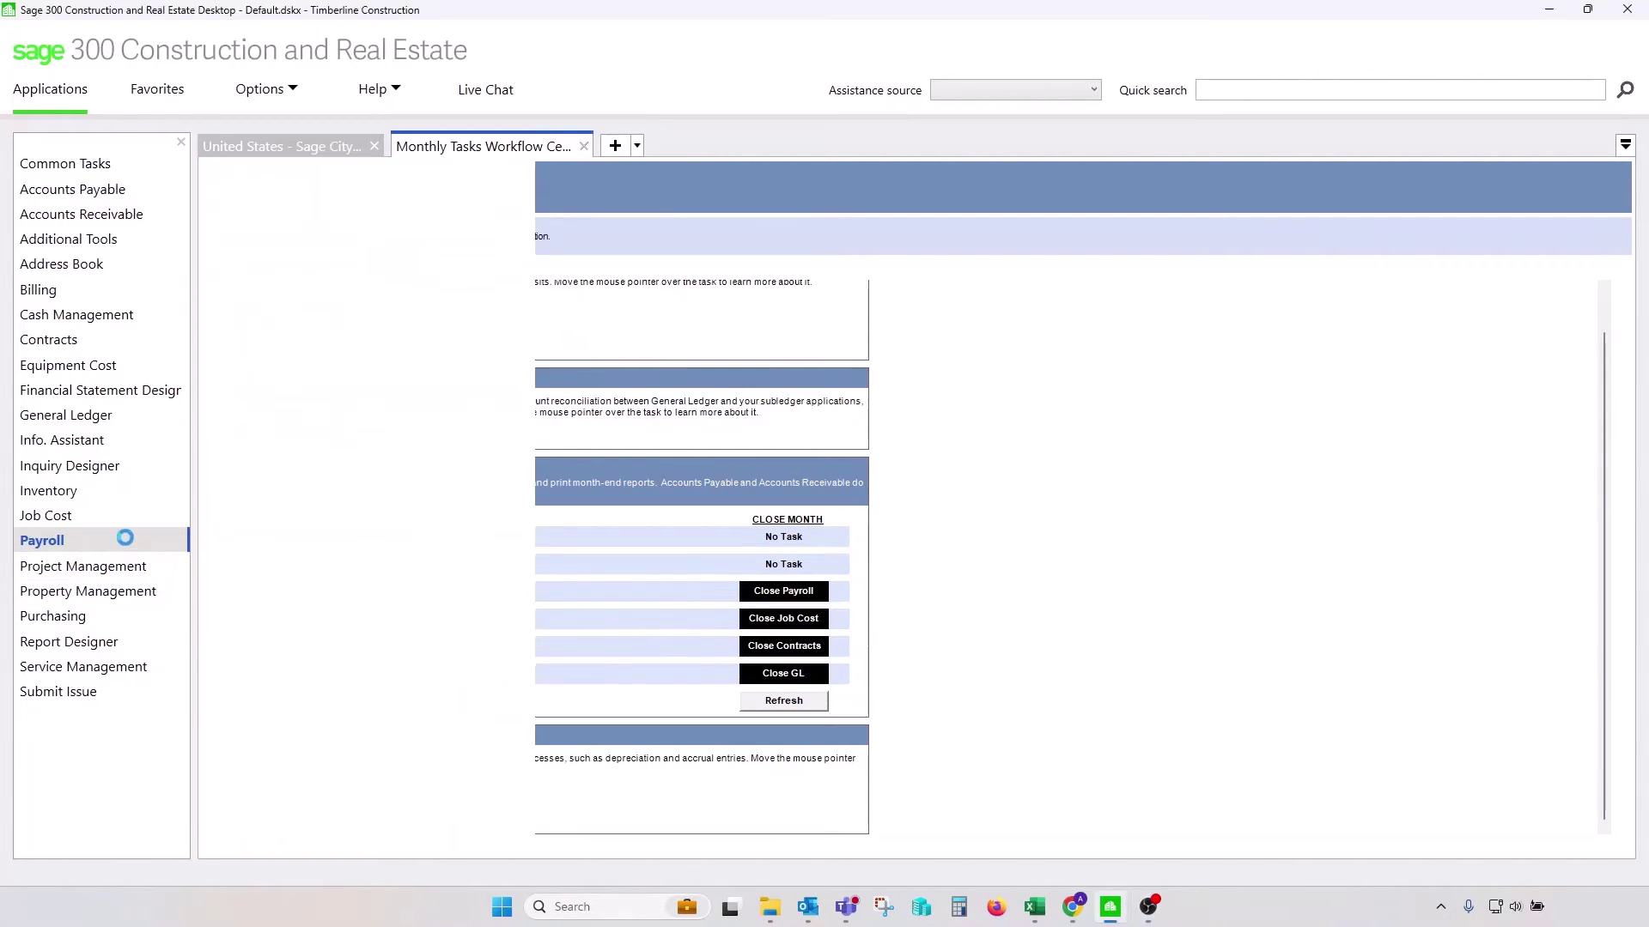
mouse_move(192, 541)
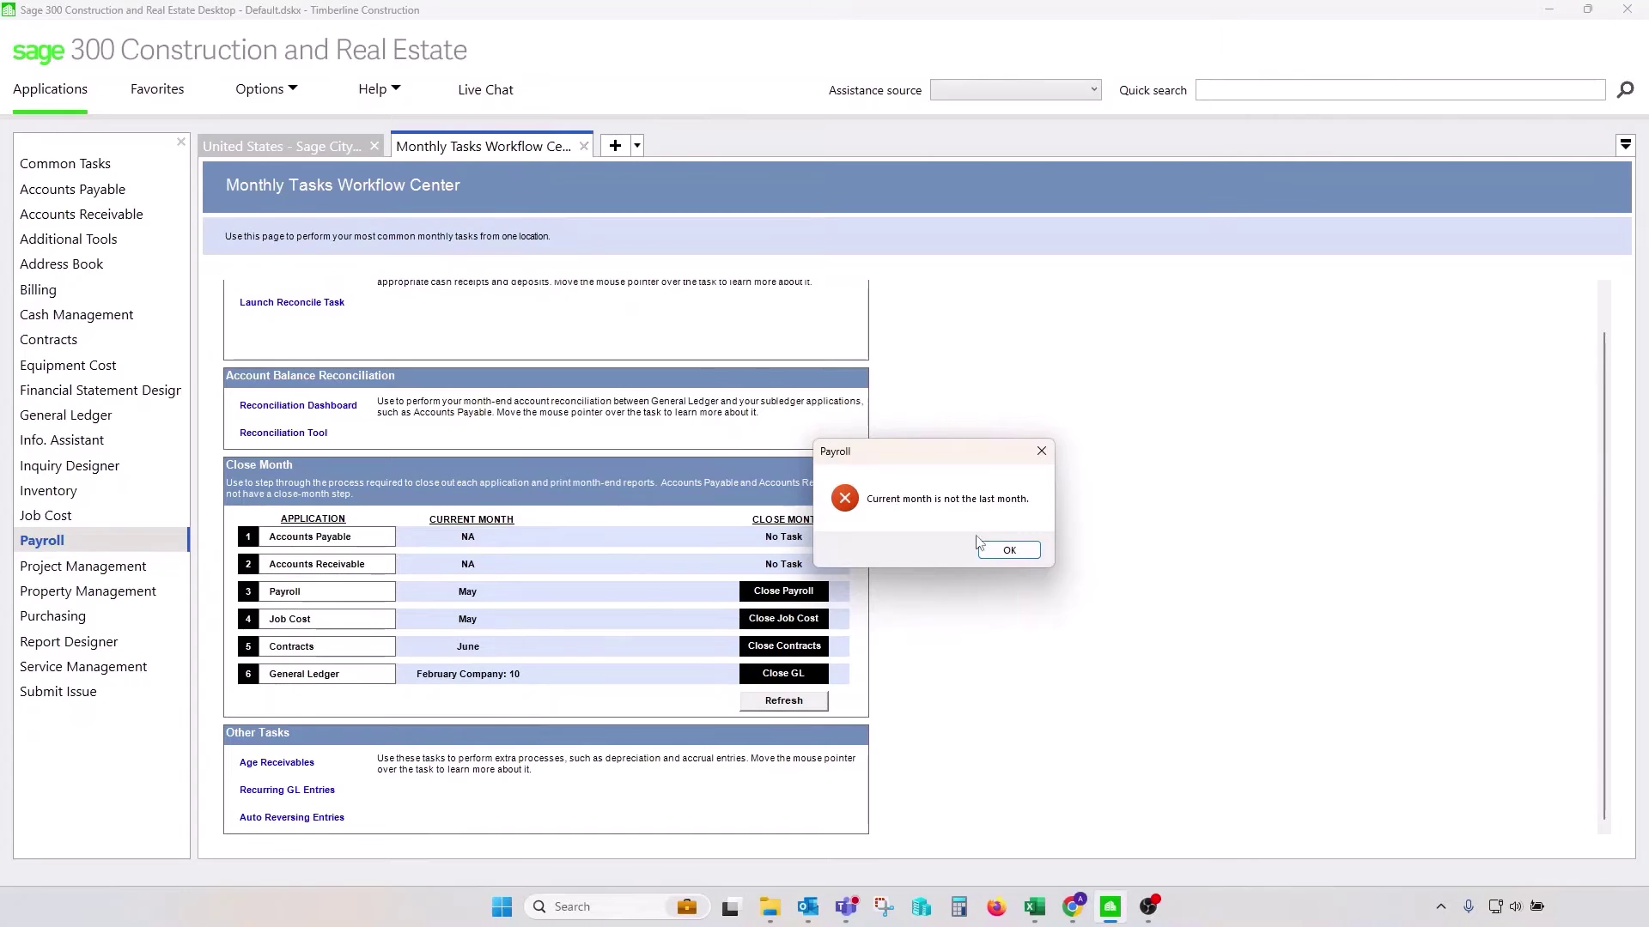
left_click_drag(954, 453, 692, 427)
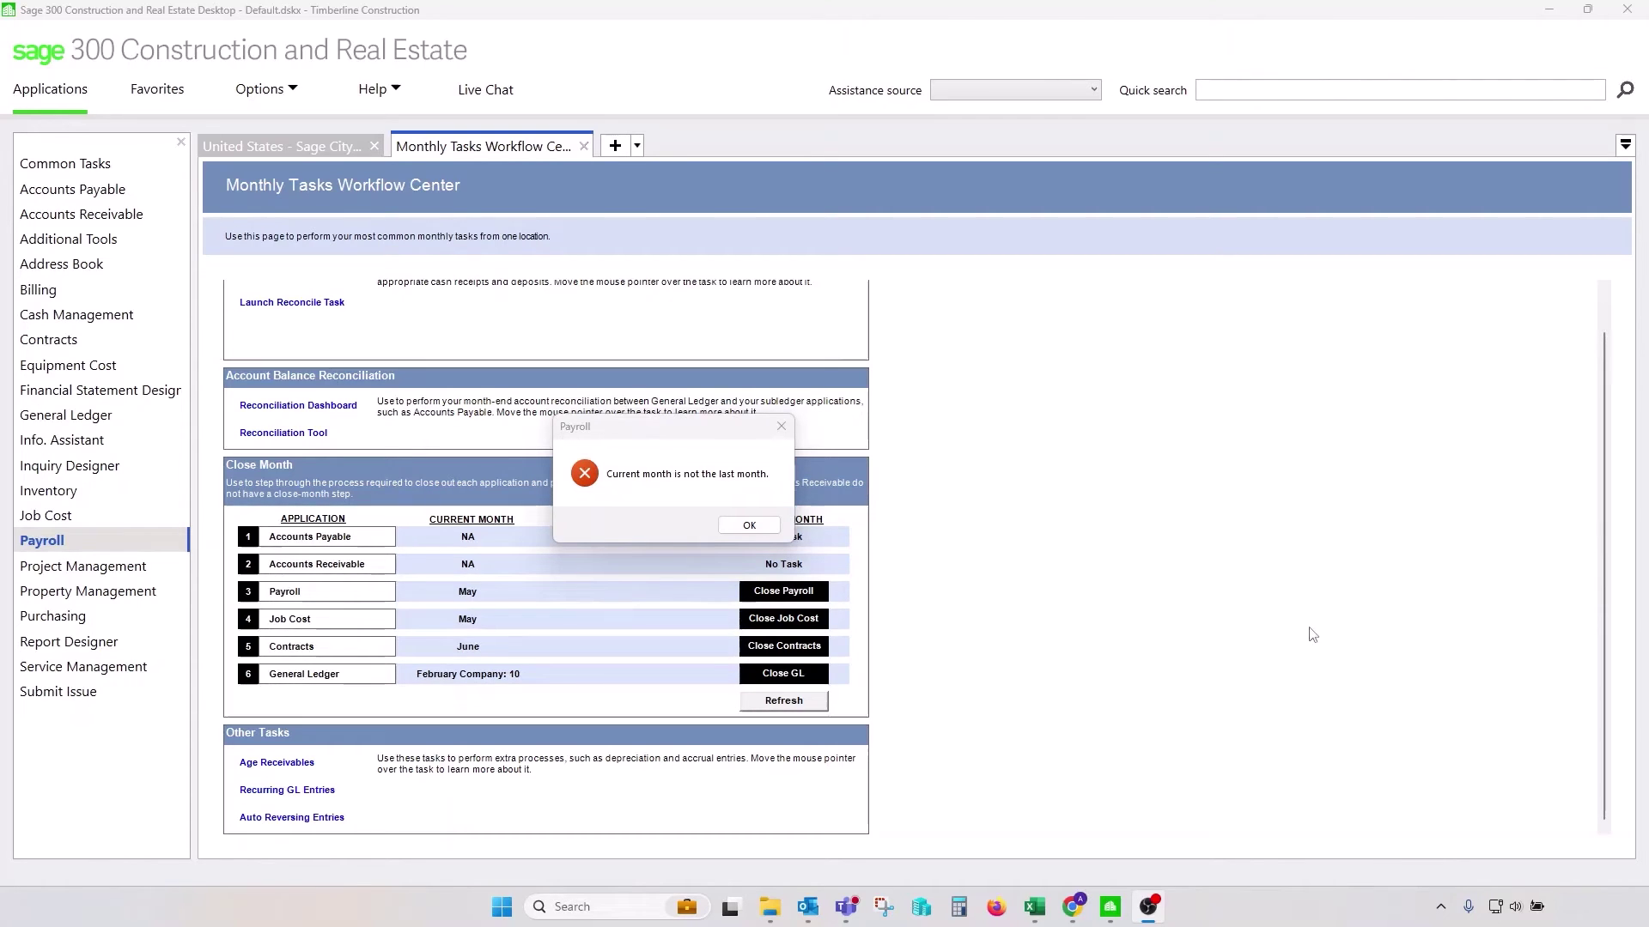
Dismiss the payroll error and bring up the General Ledger task list.
key("Return")
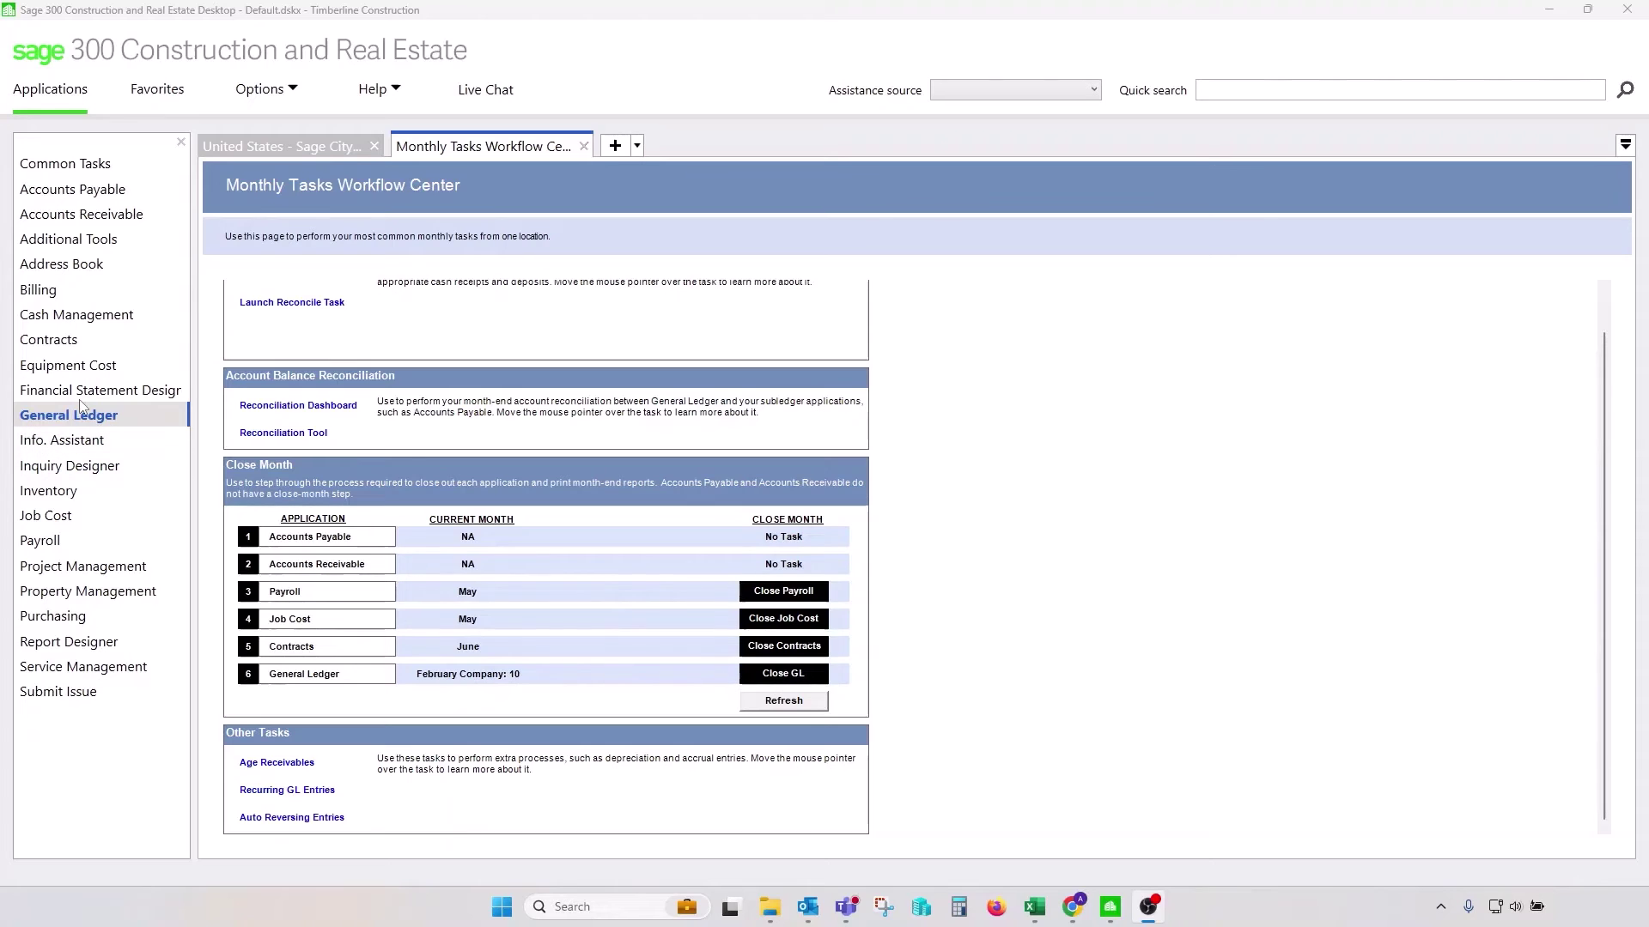
mouse_move(101, 423)
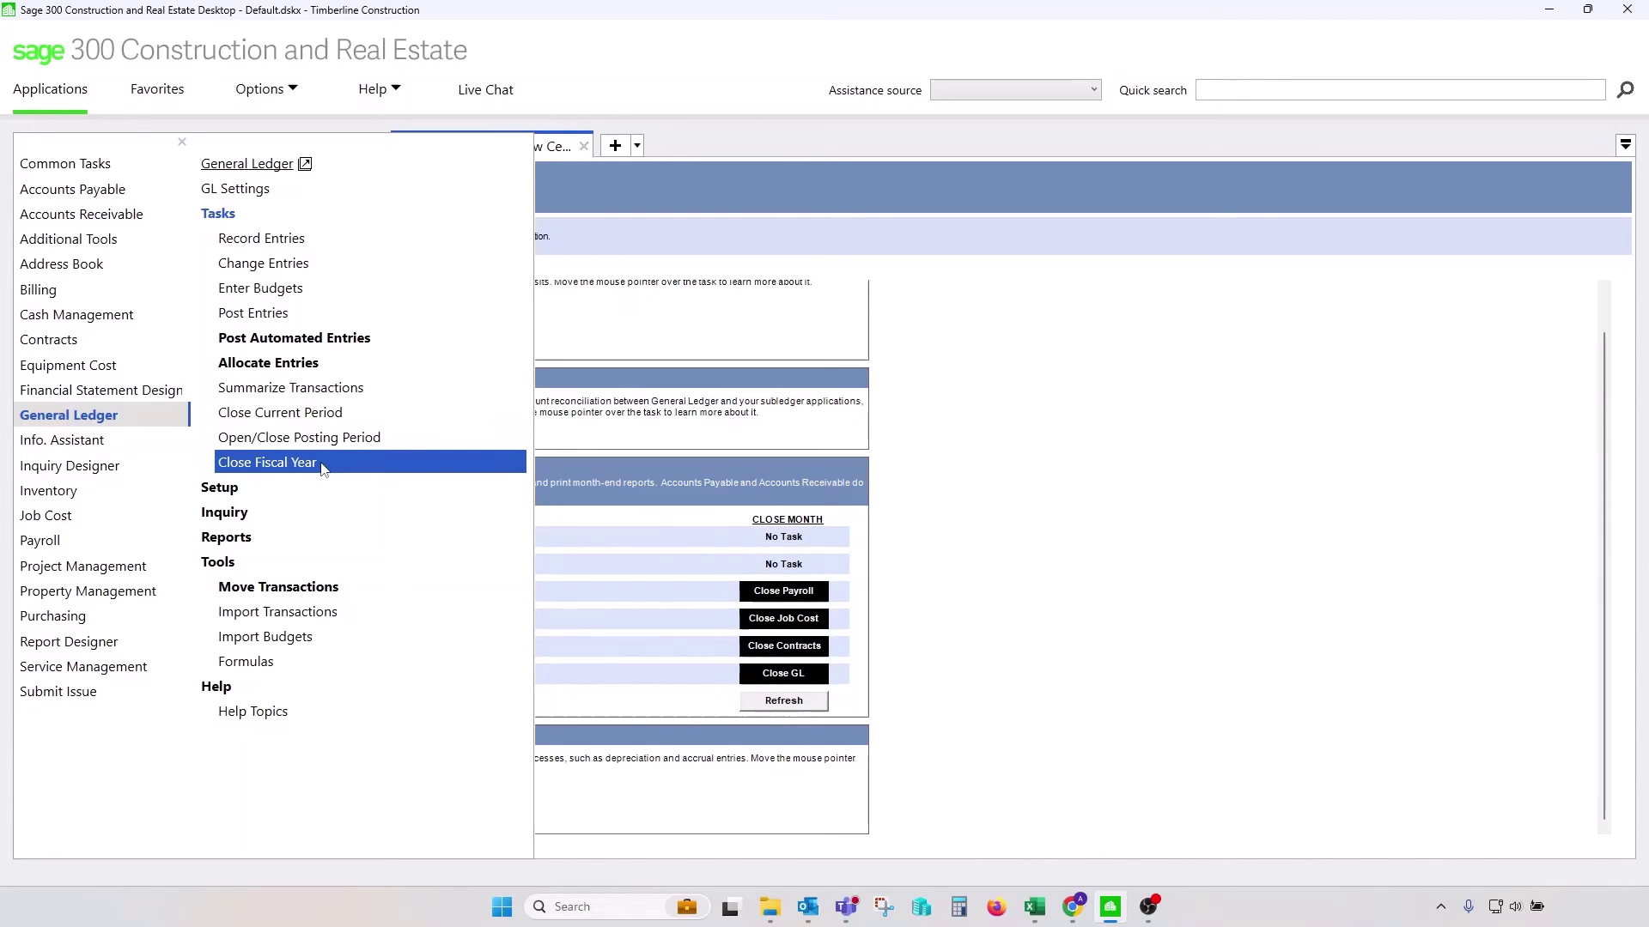
Start the GL Close Current Period wizard, move it to the centre, and confirm the GL Master backup.
left_click(359, 414)
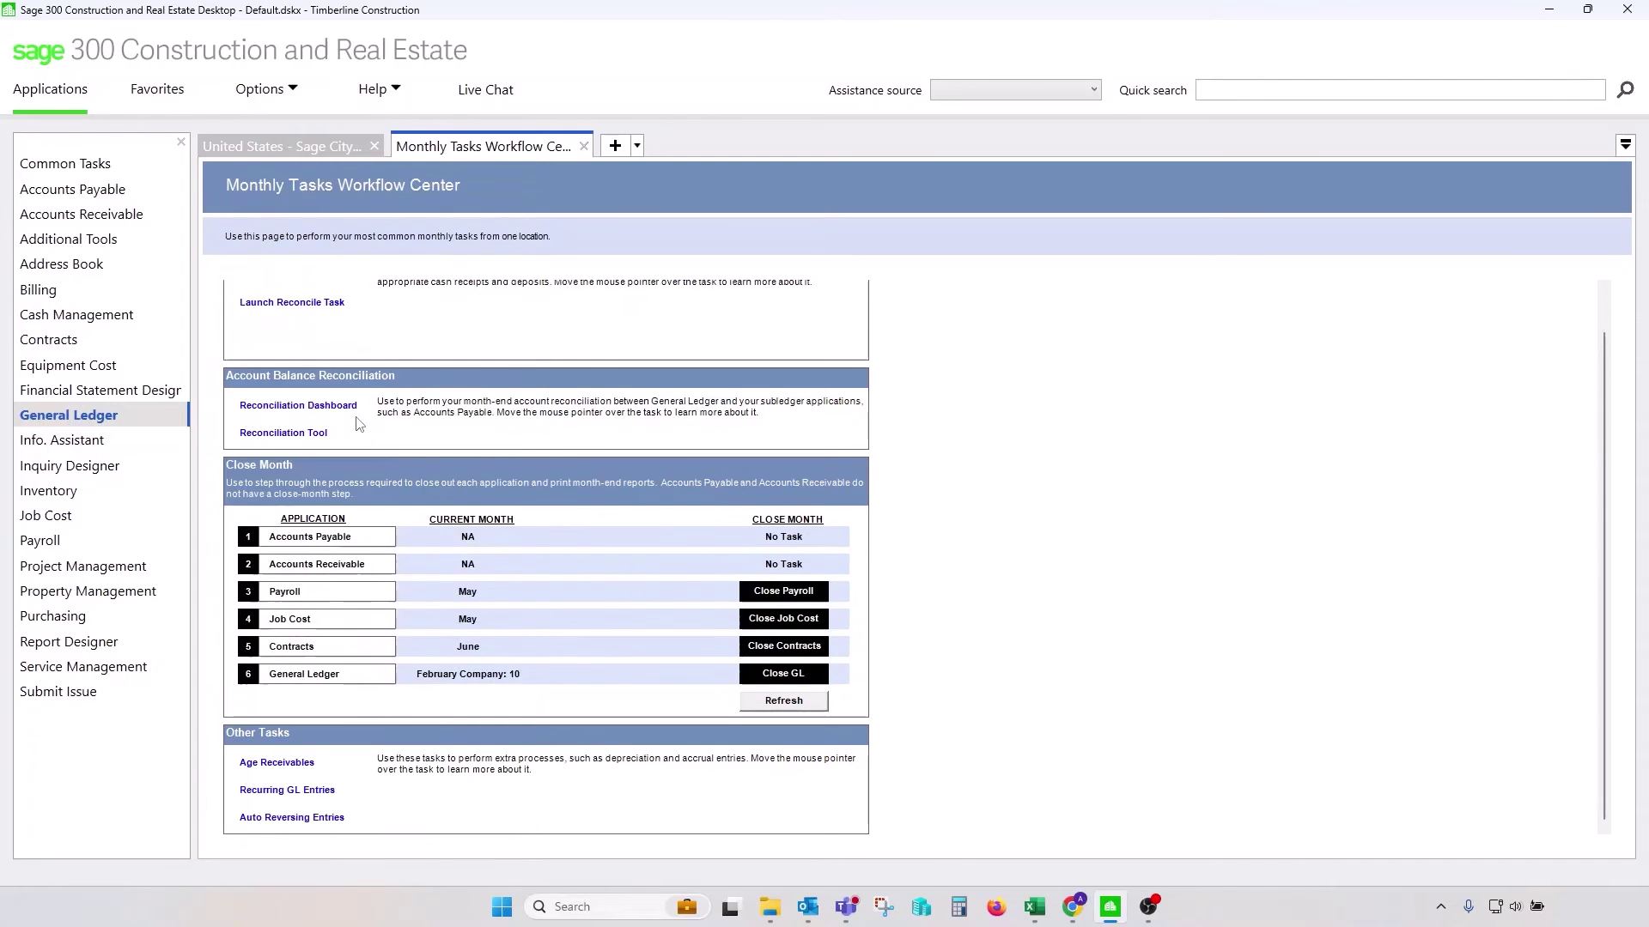
left_click_drag(1271, 319, 694, 299)
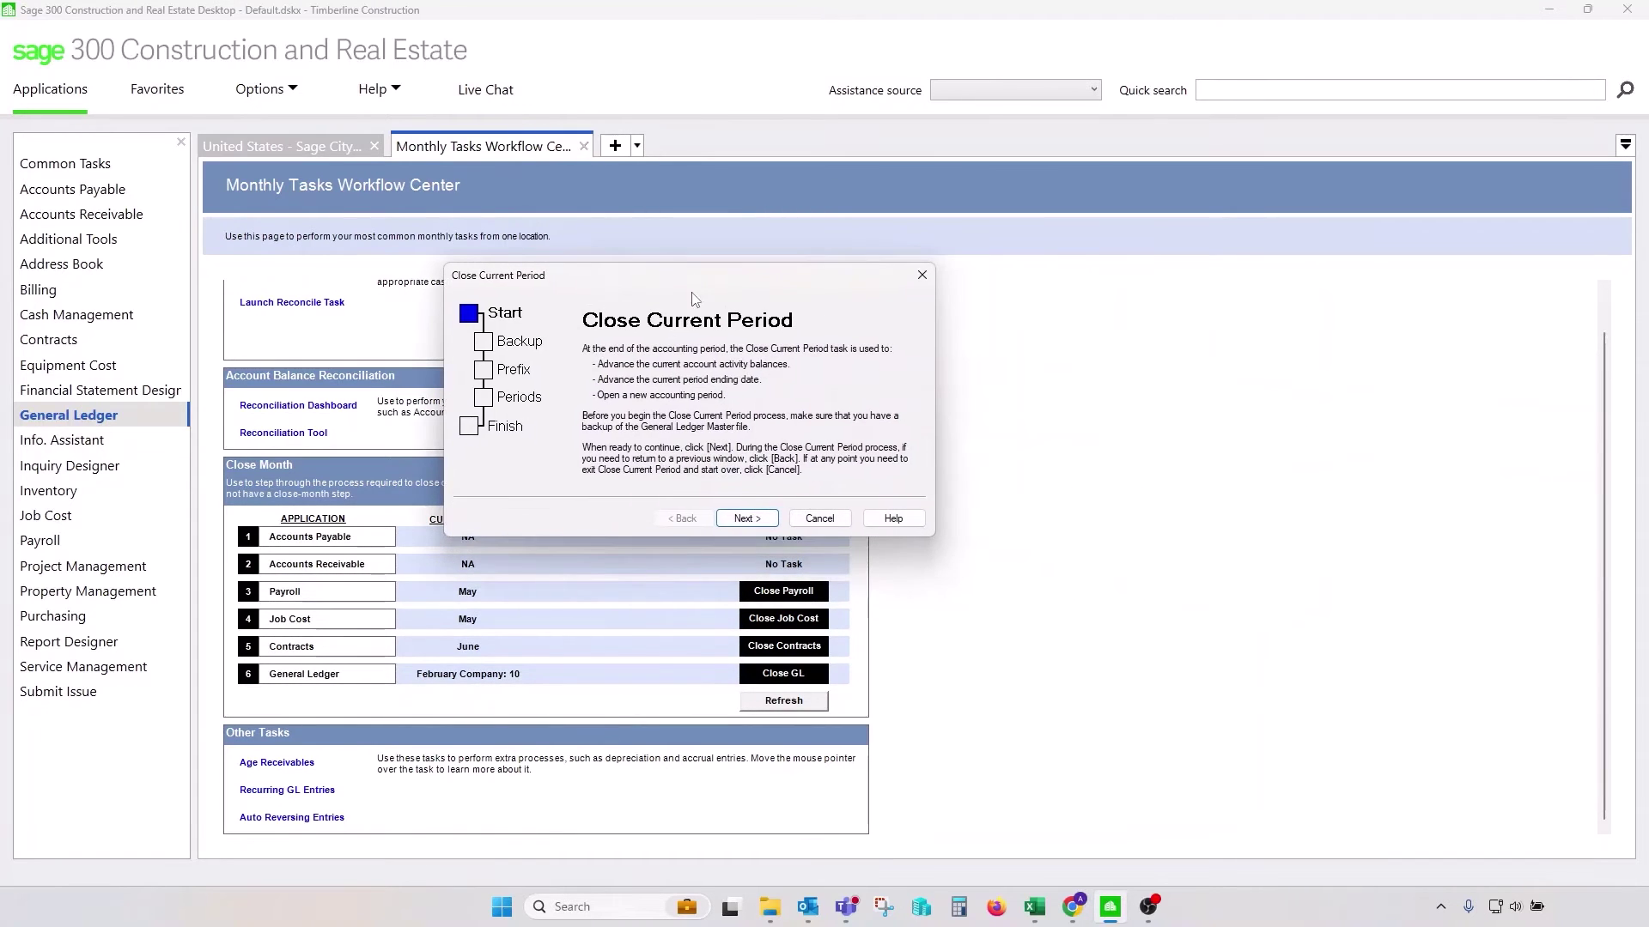
left_click(759, 519)
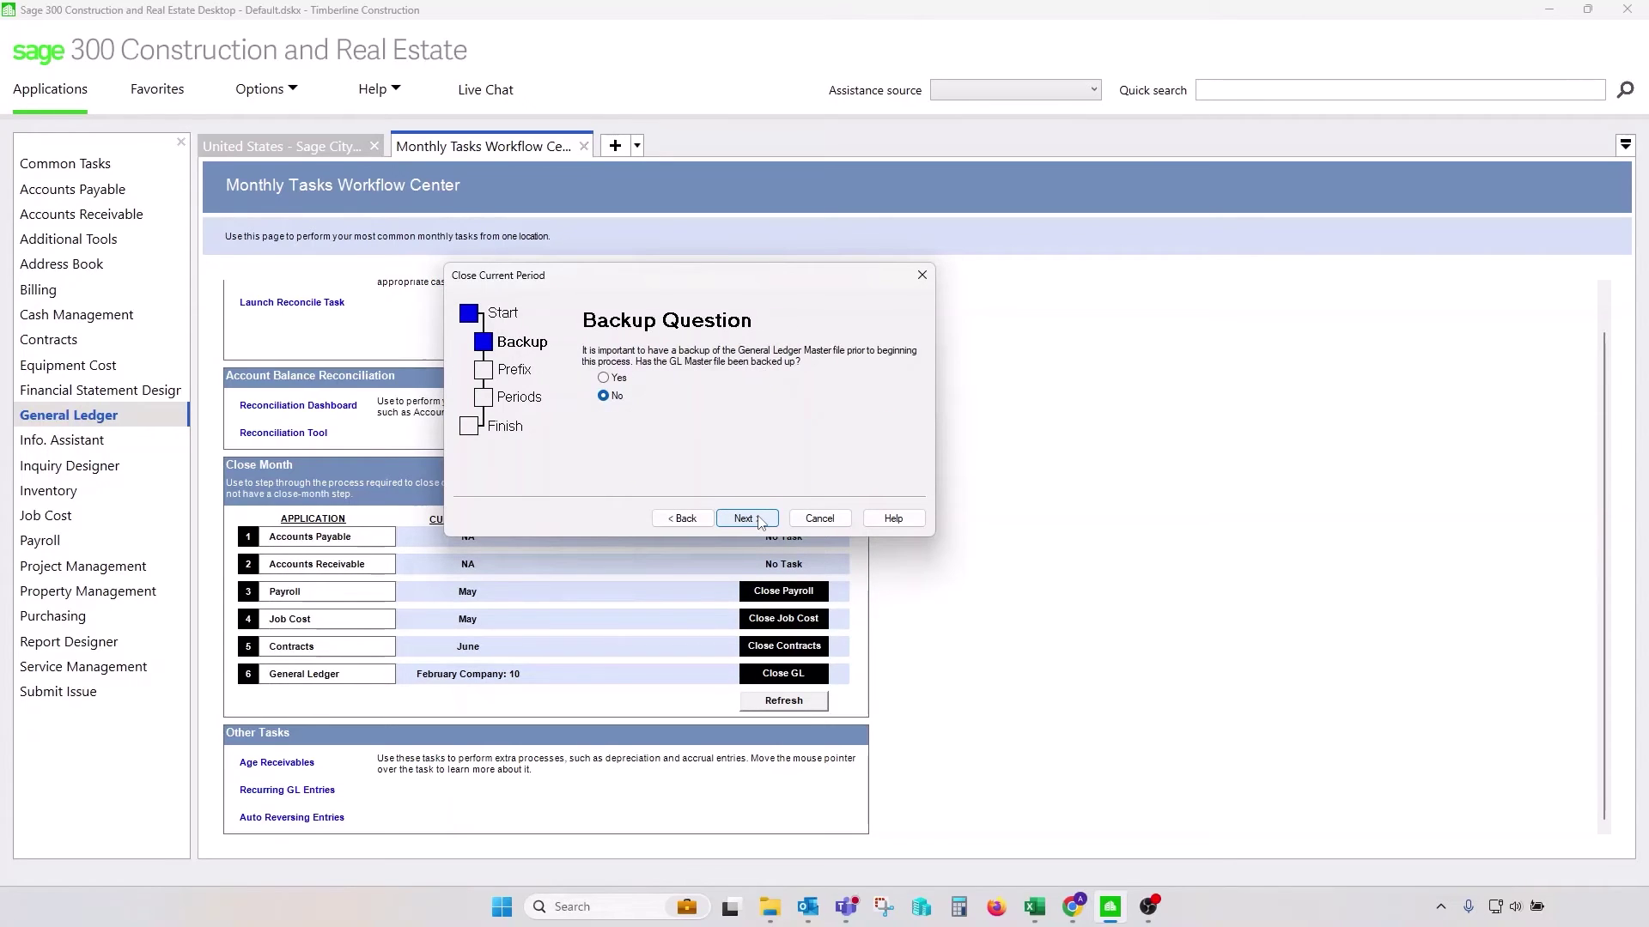
left_click(604, 379)
Choose 'Close selected prefixes', tick prefixes 10 and 22, and proceed to Periods to Advance.
left_click(753, 520)
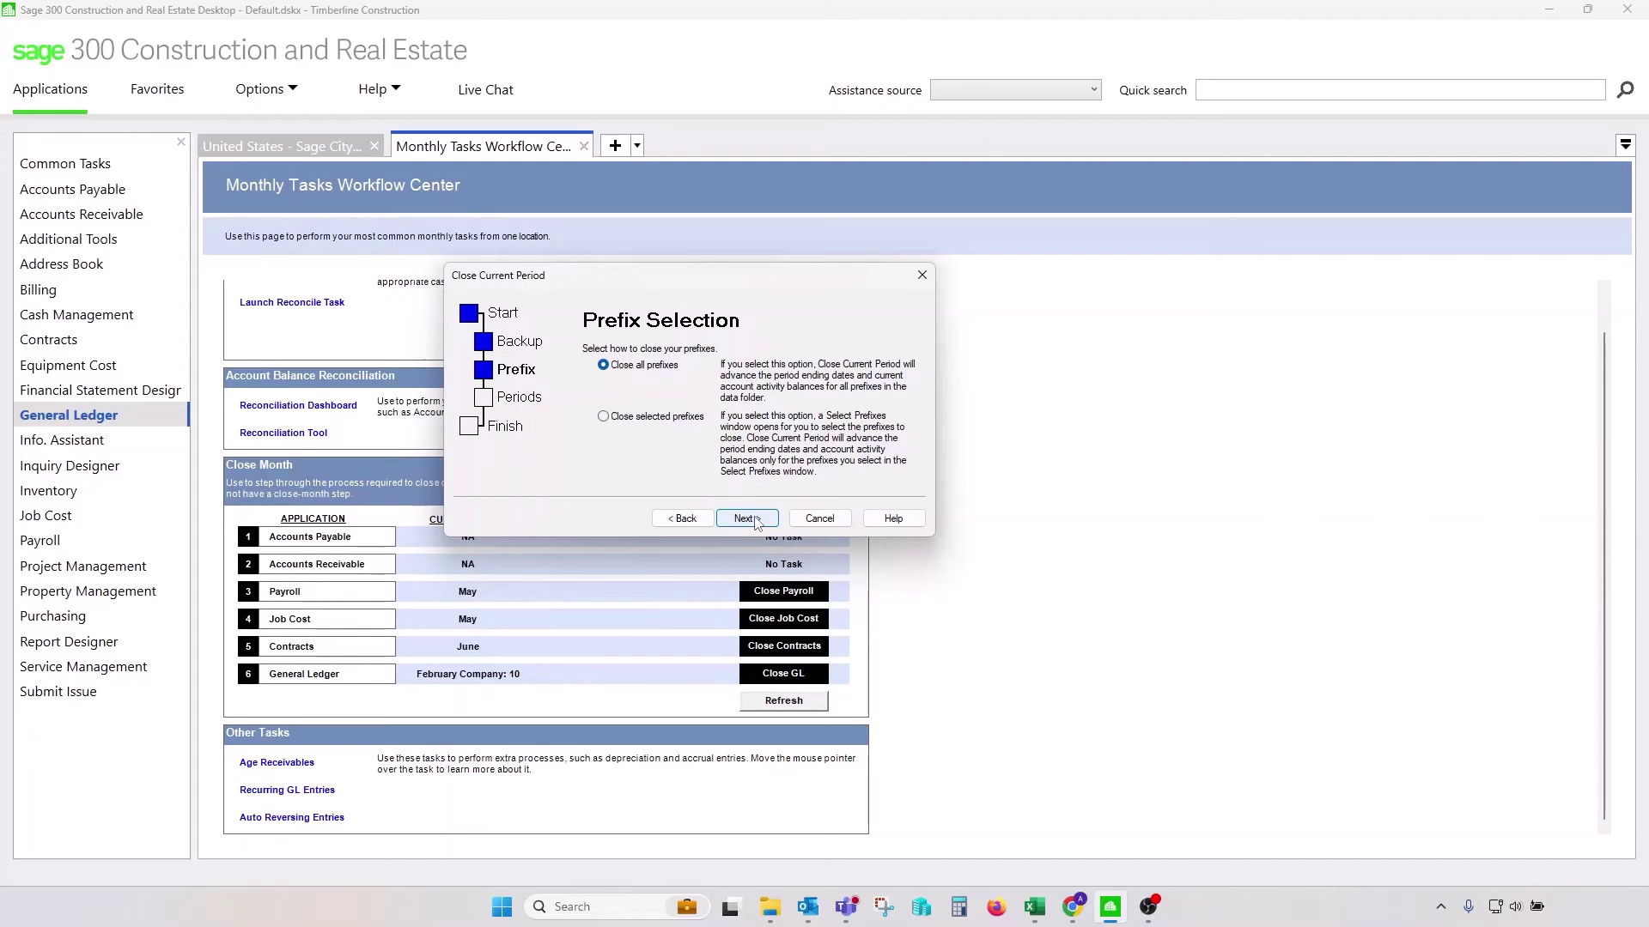
left_click(604, 417)
left_click(747, 517)
left_click(626, 352)
left_click(626, 379)
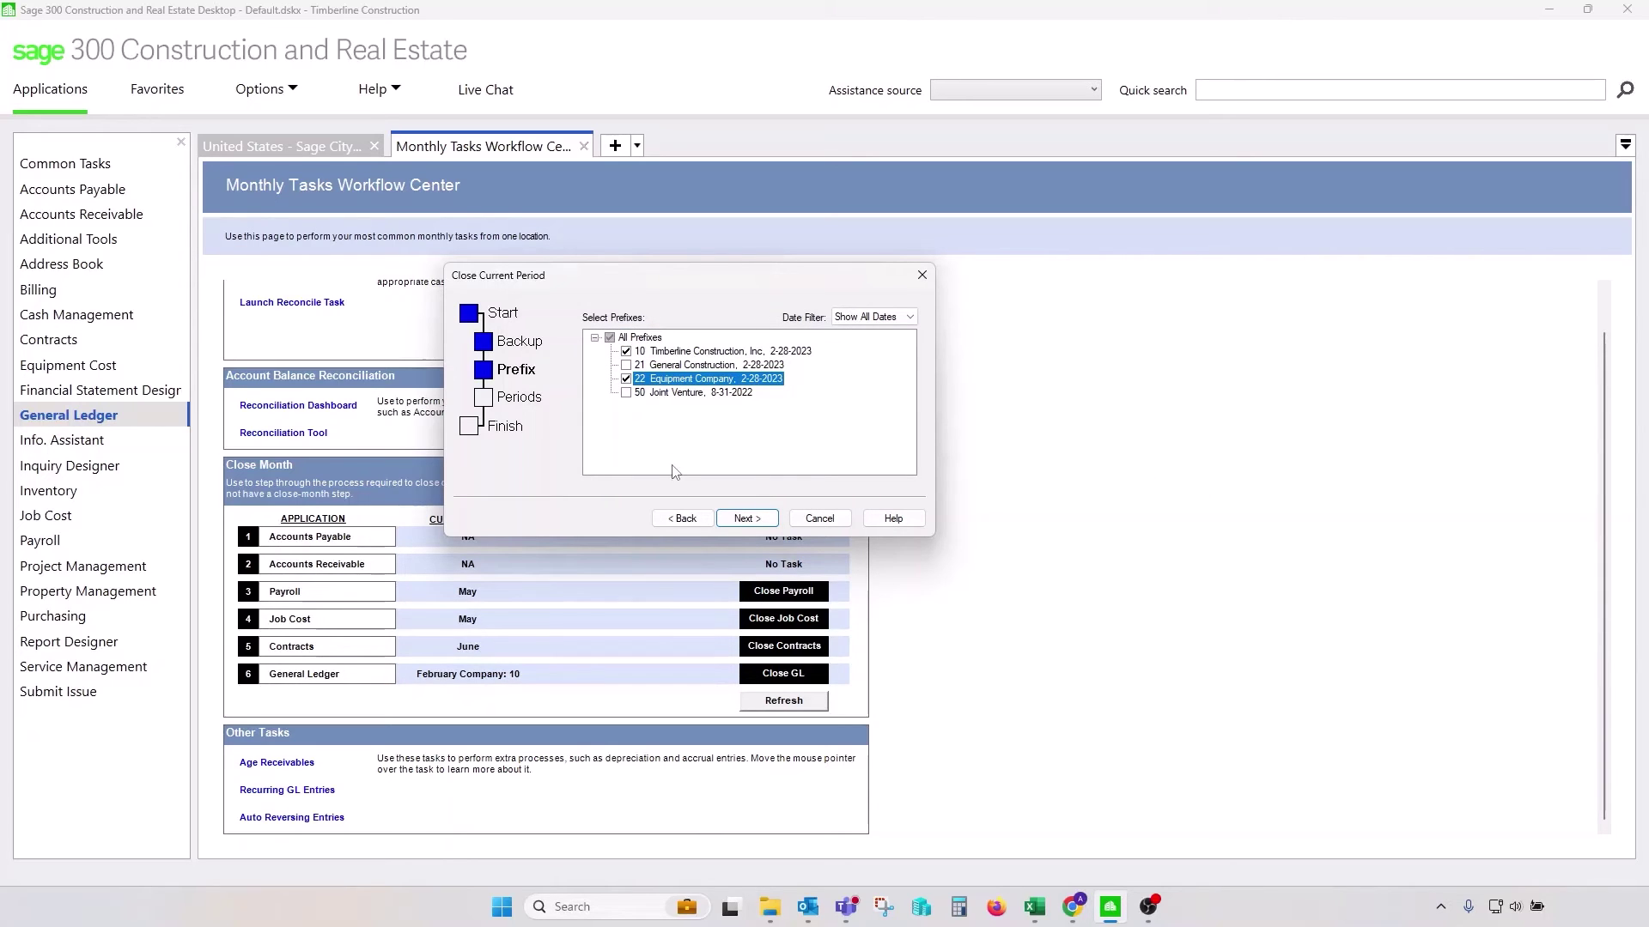
left_click(747, 520)
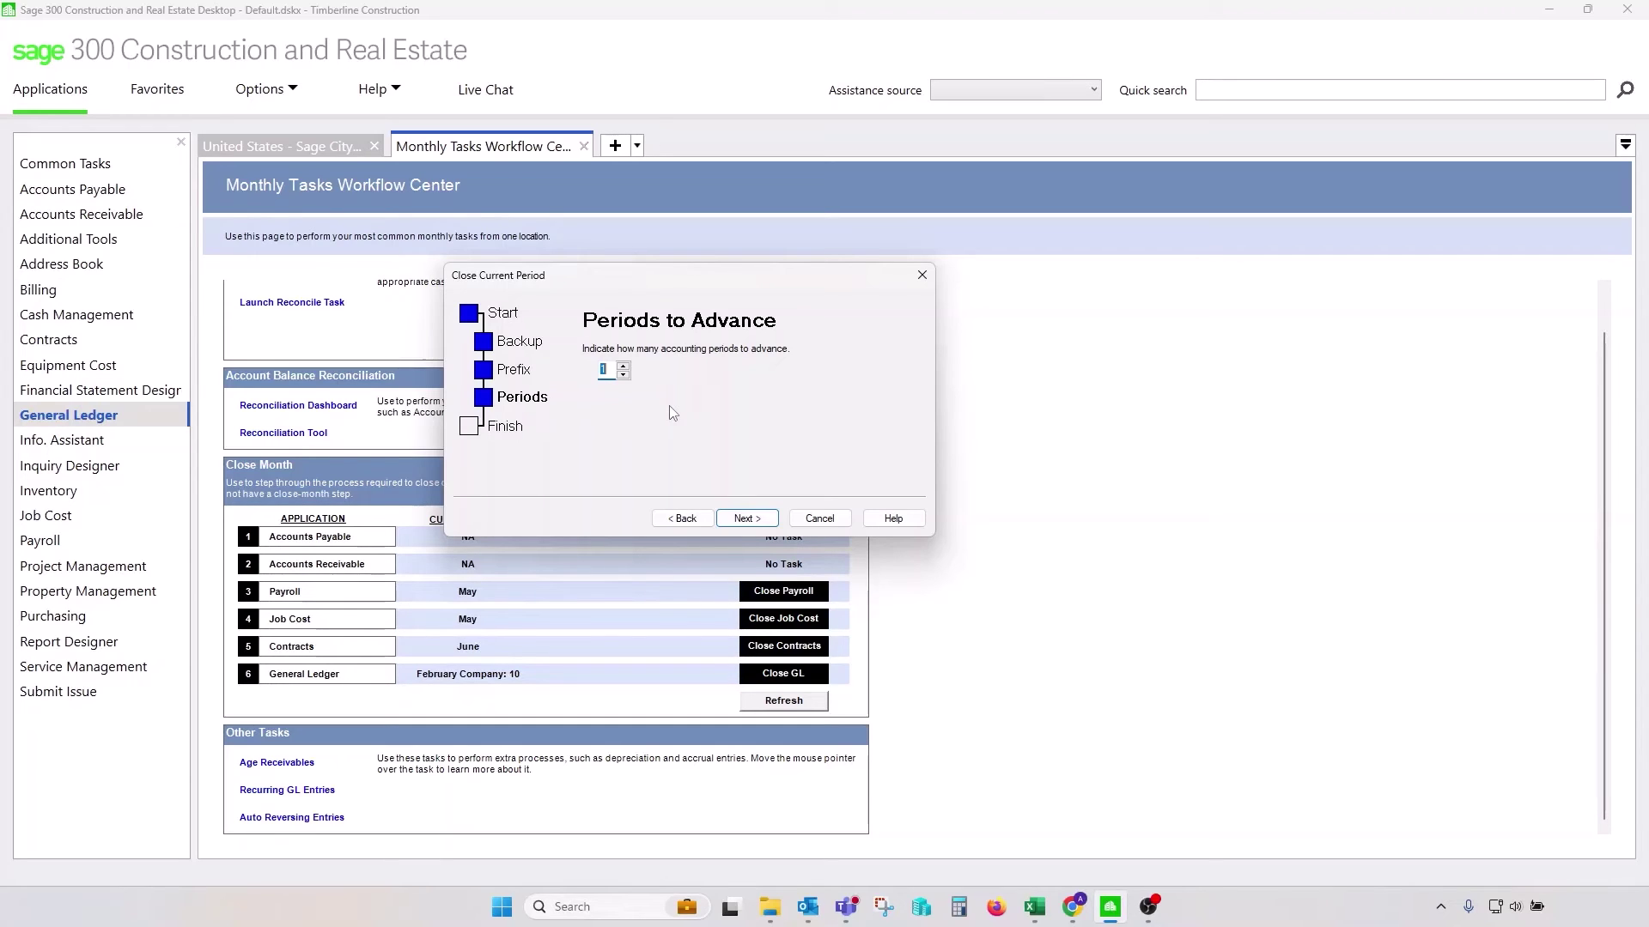
Keep 1 period to advance, view the close summary, then cancel the wizard.
left_click(613, 378)
left_click(747, 519)
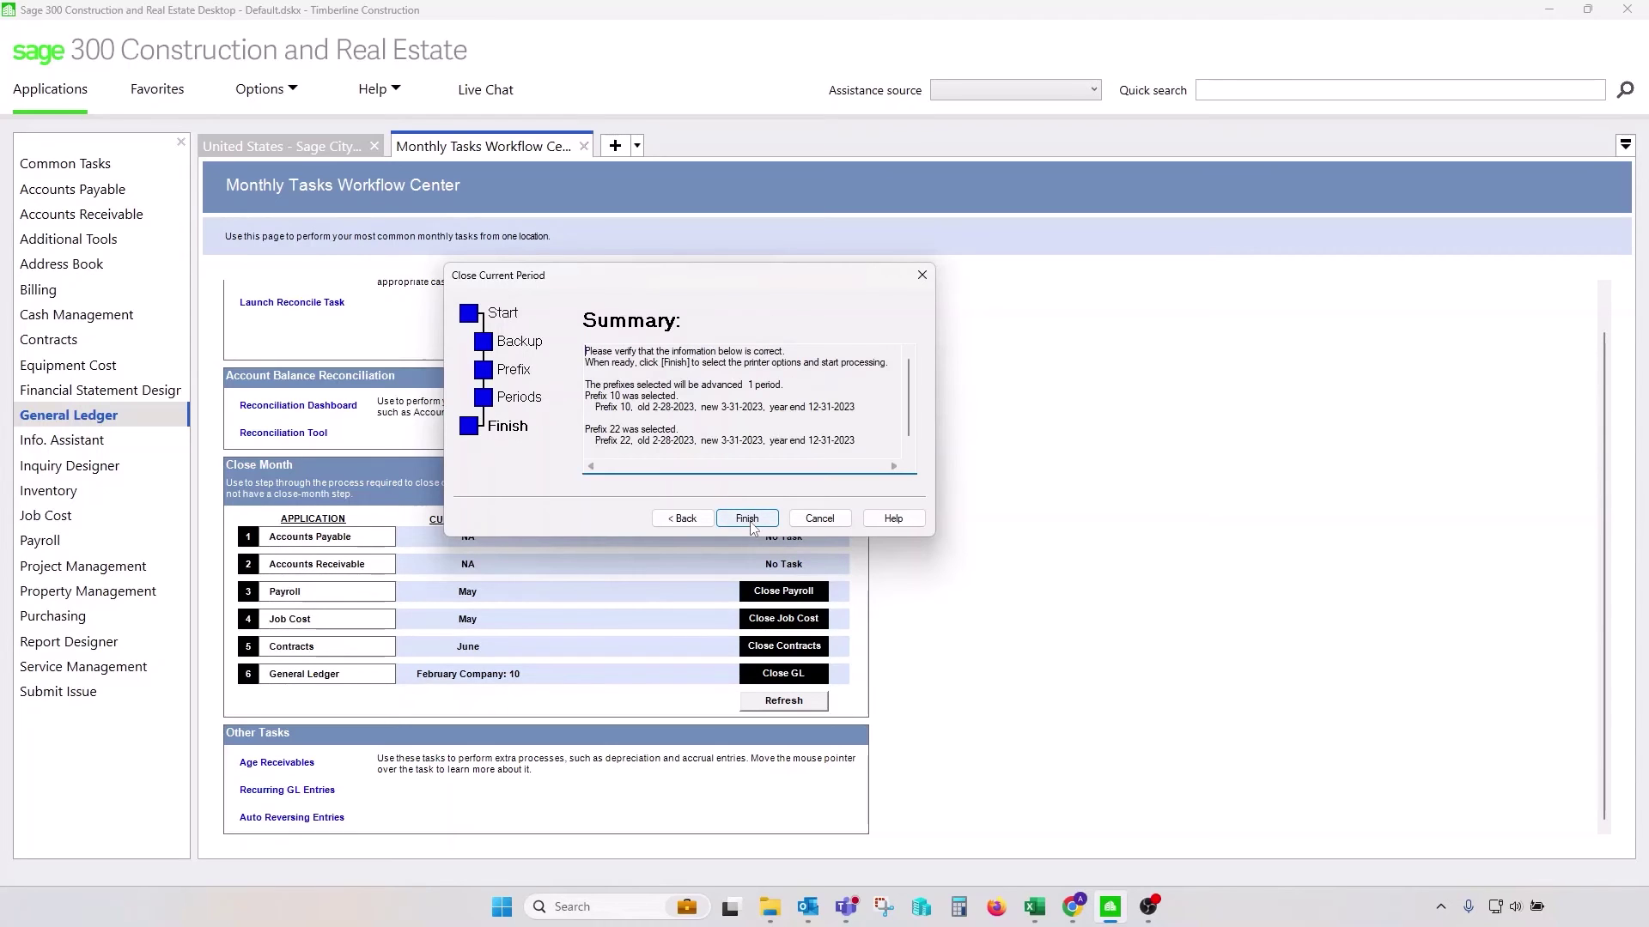
left_click(829, 521)
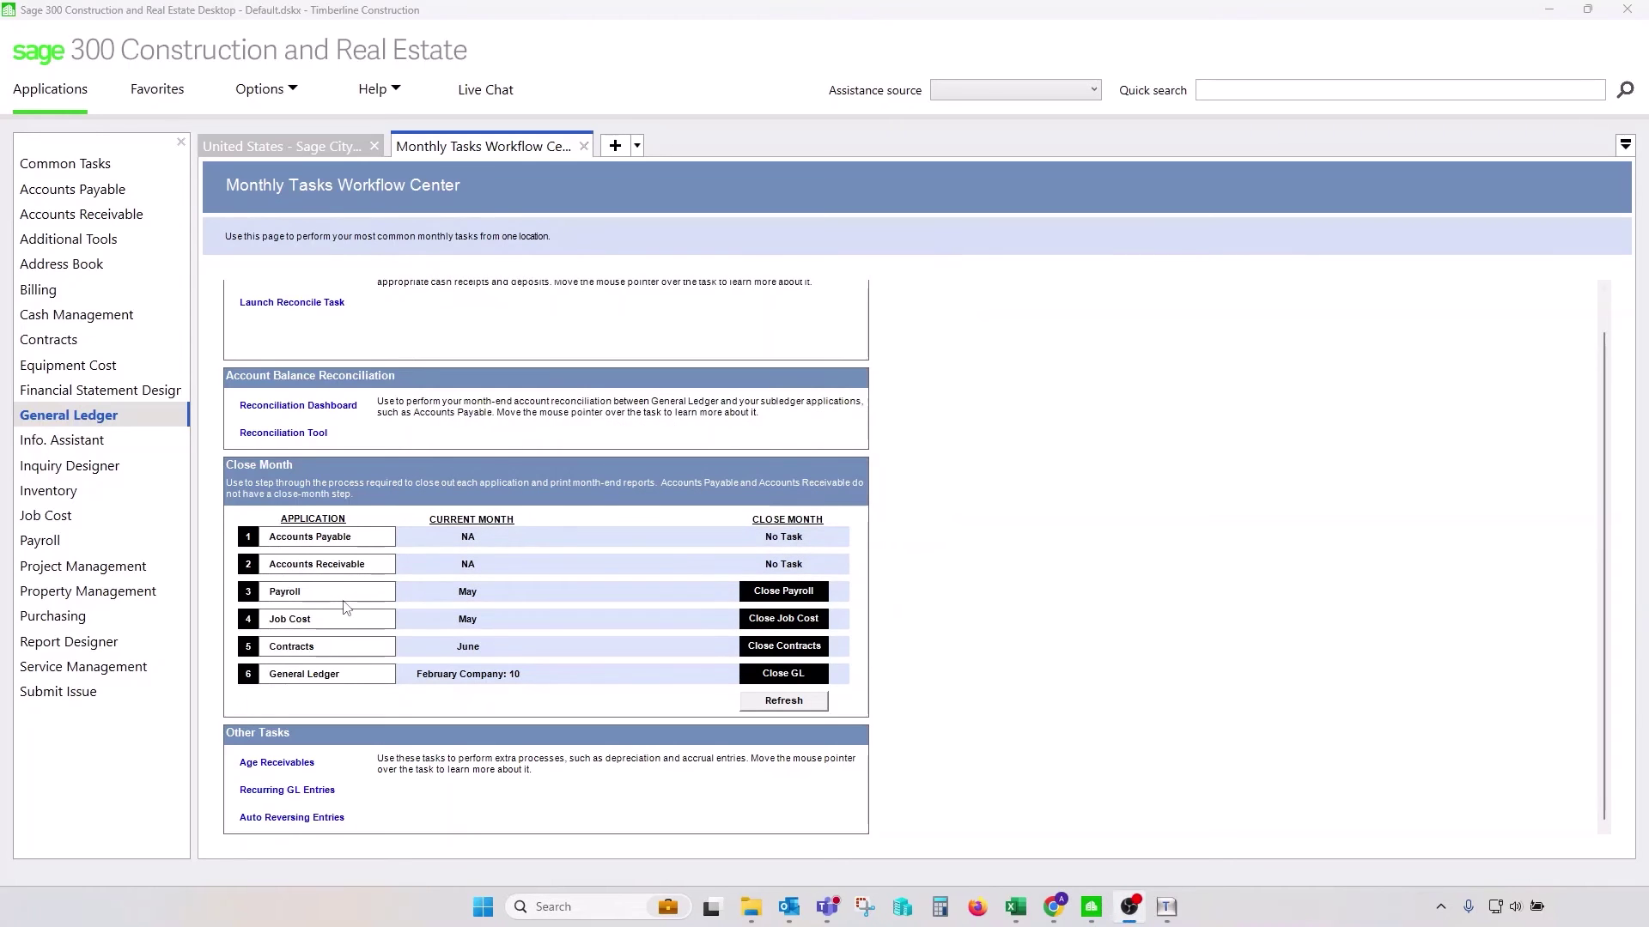
Open the GL Open/Close Posting Period task for company 21 General Construction.
left_click(116, 421)
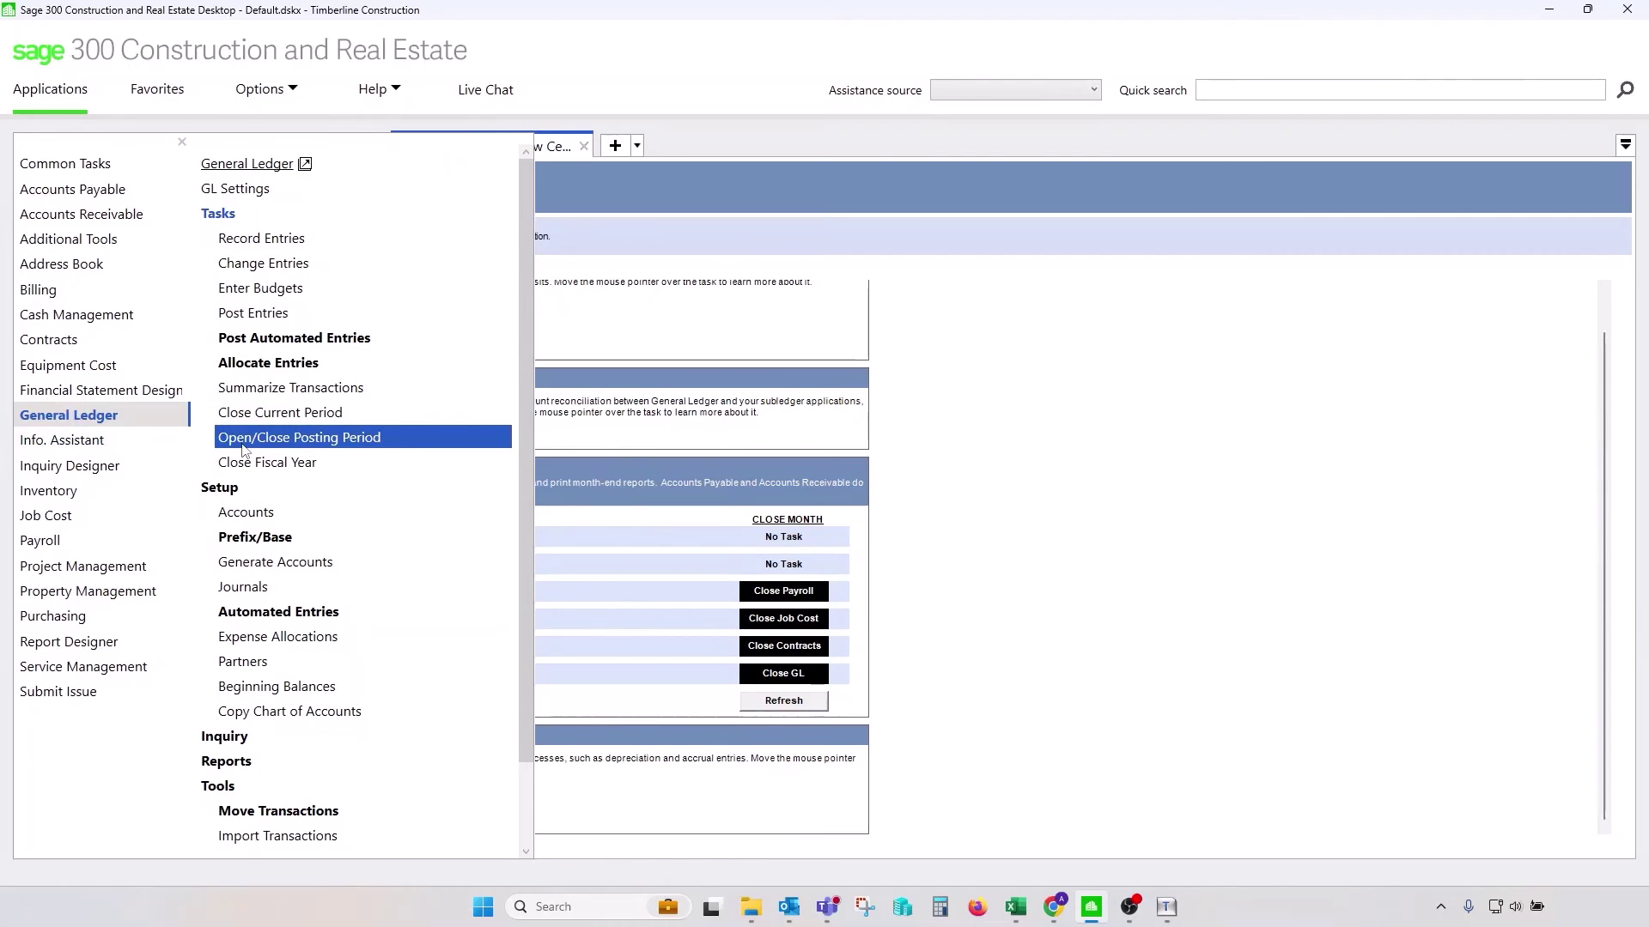
left_click(300, 439)
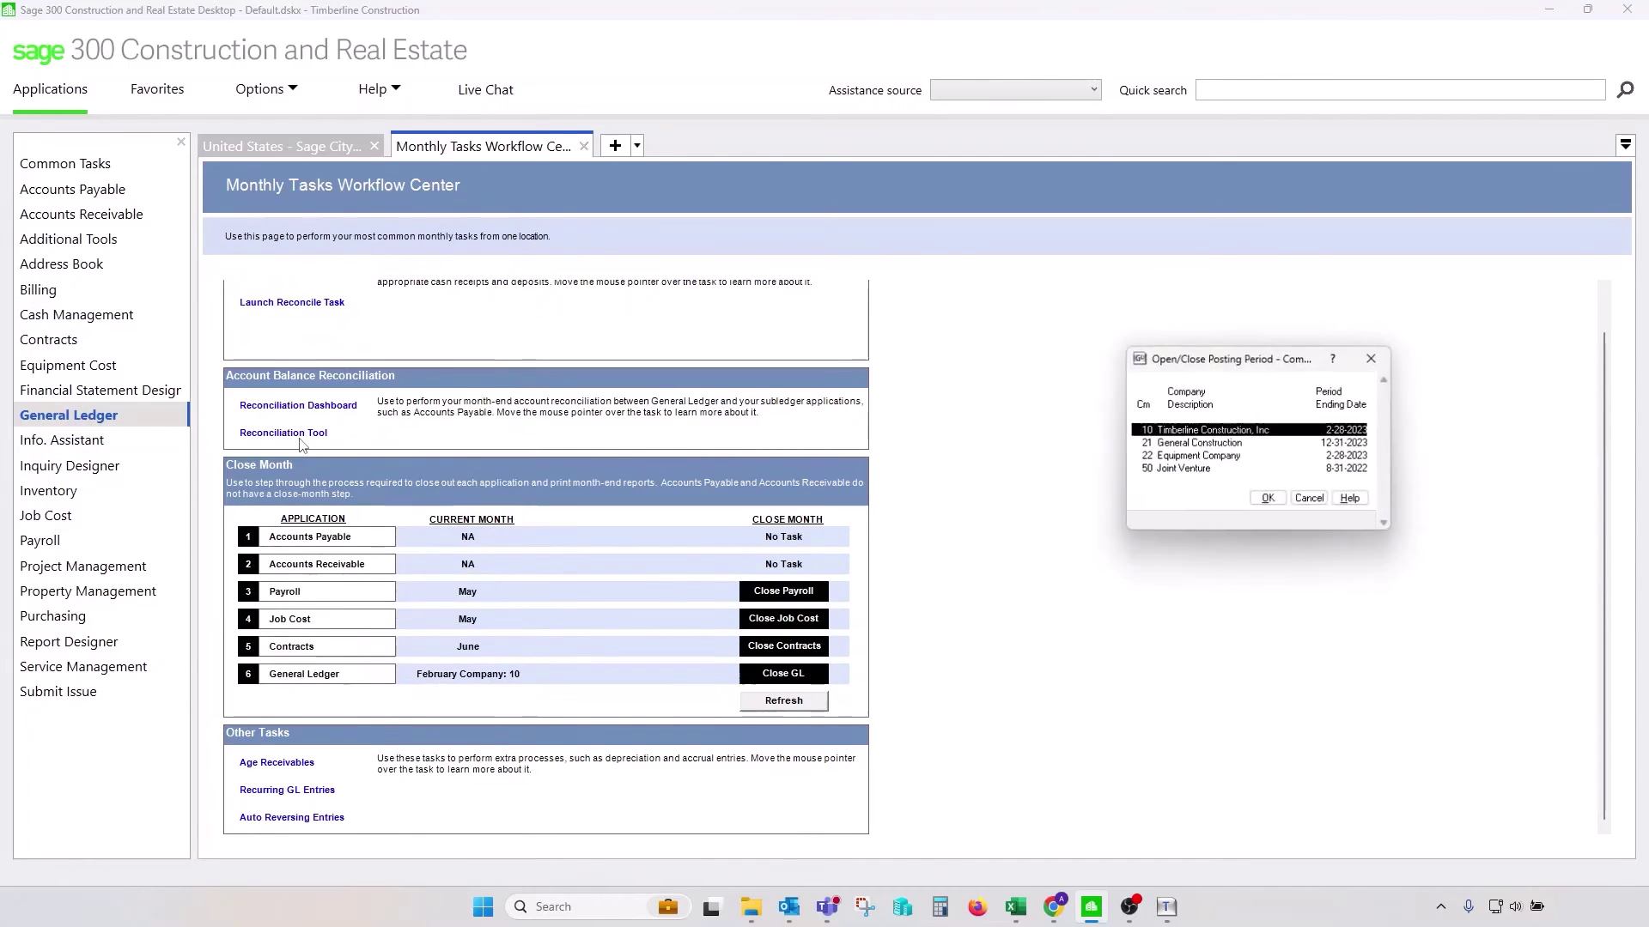
left_click(1165, 444)
left_click(1268, 499)
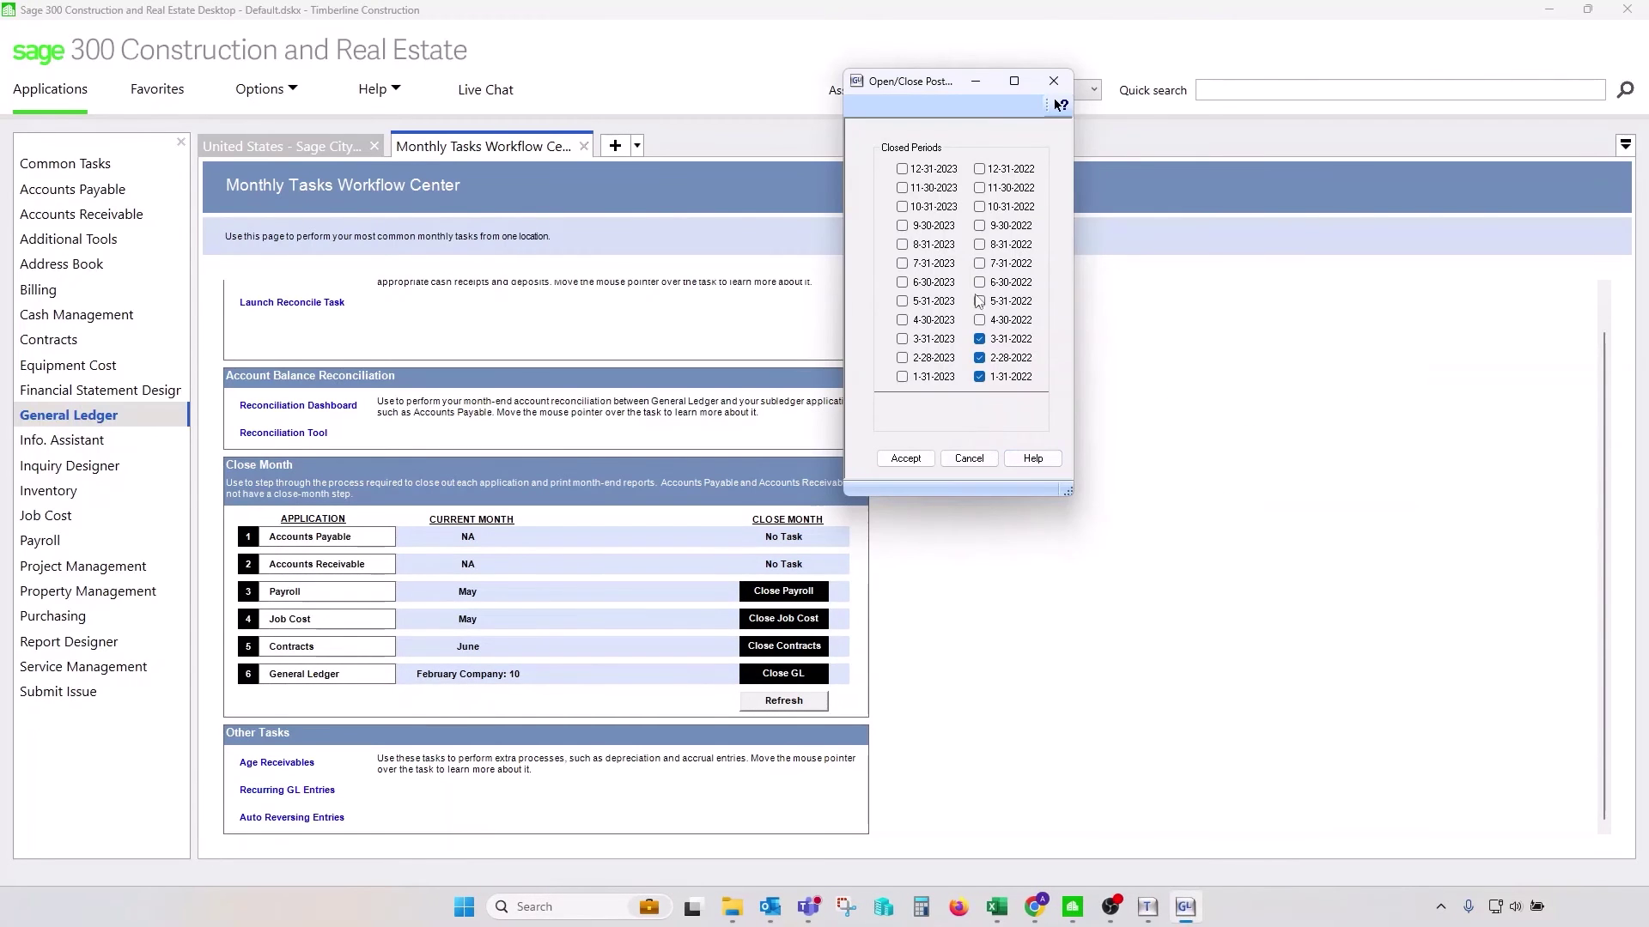
Toggle the 2-28-2022 and 3-31-2022 posting periods open and closed, leaving them closed.
left_click(979, 339)
left_click(980, 358)
left_click(979, 339)
left_click(980, 358)
left_click(980, 358)
left_click(979, 339)
left_click(980, 358)
left_click(980, 340)
left_click(979, 340)
left_click(919, 460)
Mark the 4-30, 5-31 and 6-30-2022 periods closed, reopen them, and cancel.
left_click(980, 320)
left_click(980, 300)
left_click(979, 282)
left_click(980, 282)
left_click(980, 300)
left_click(980, 319)
left_click(969, 458)
Discard the posting-period changes and launch the General Ledger close current period task.
left_click(869, 487)
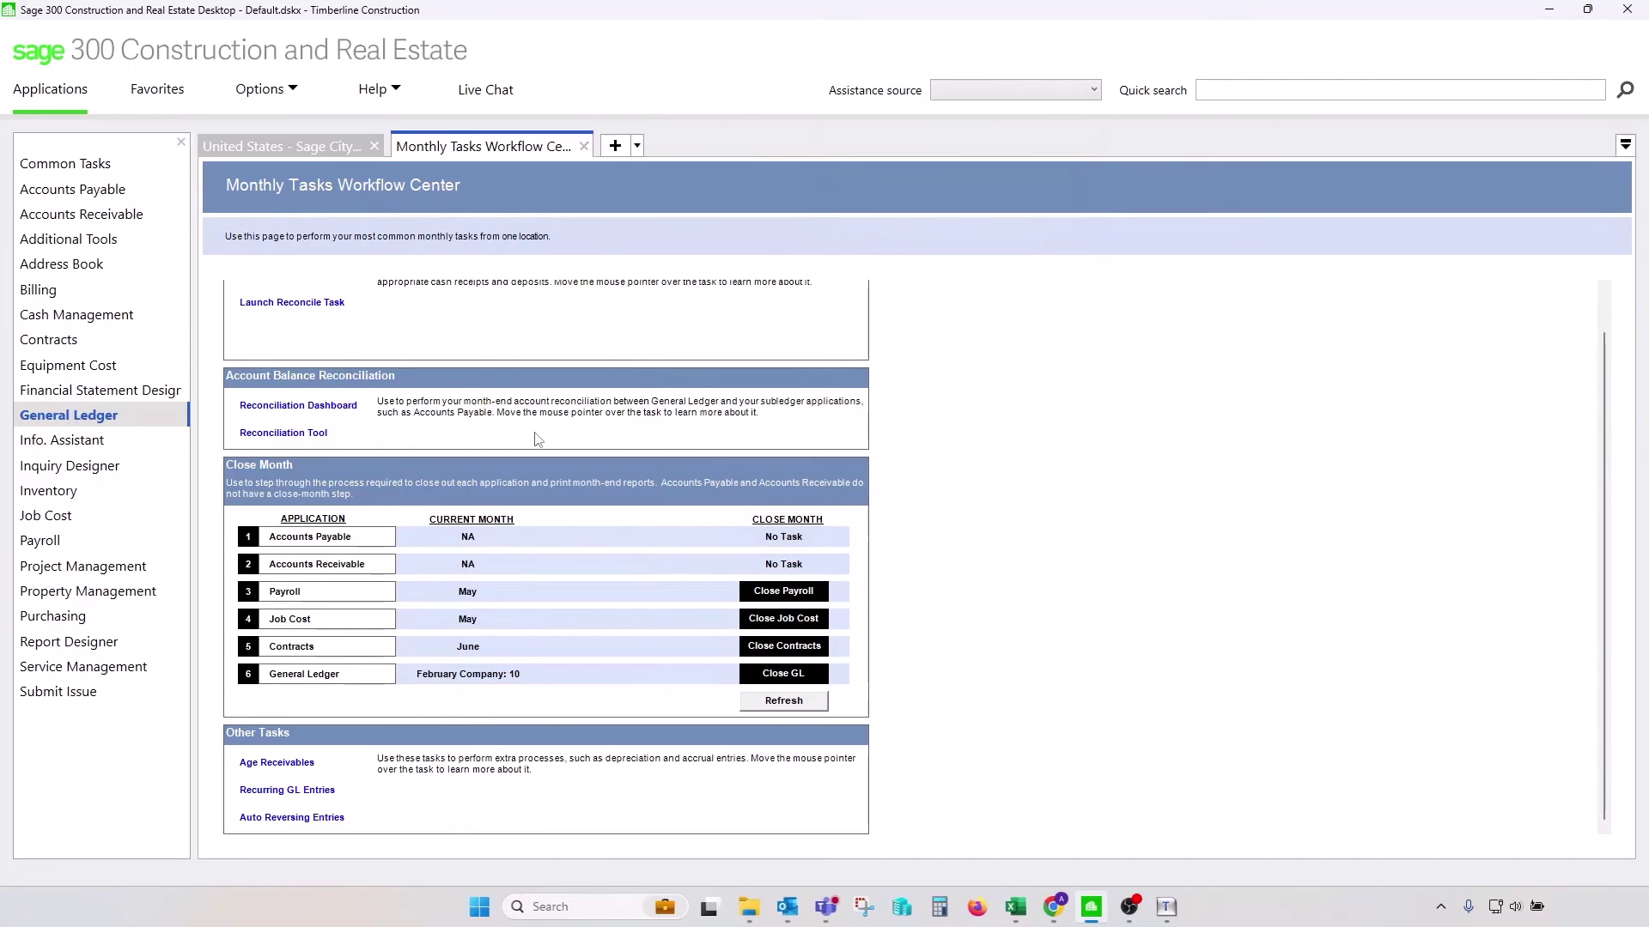
mouse_move(90, 425)
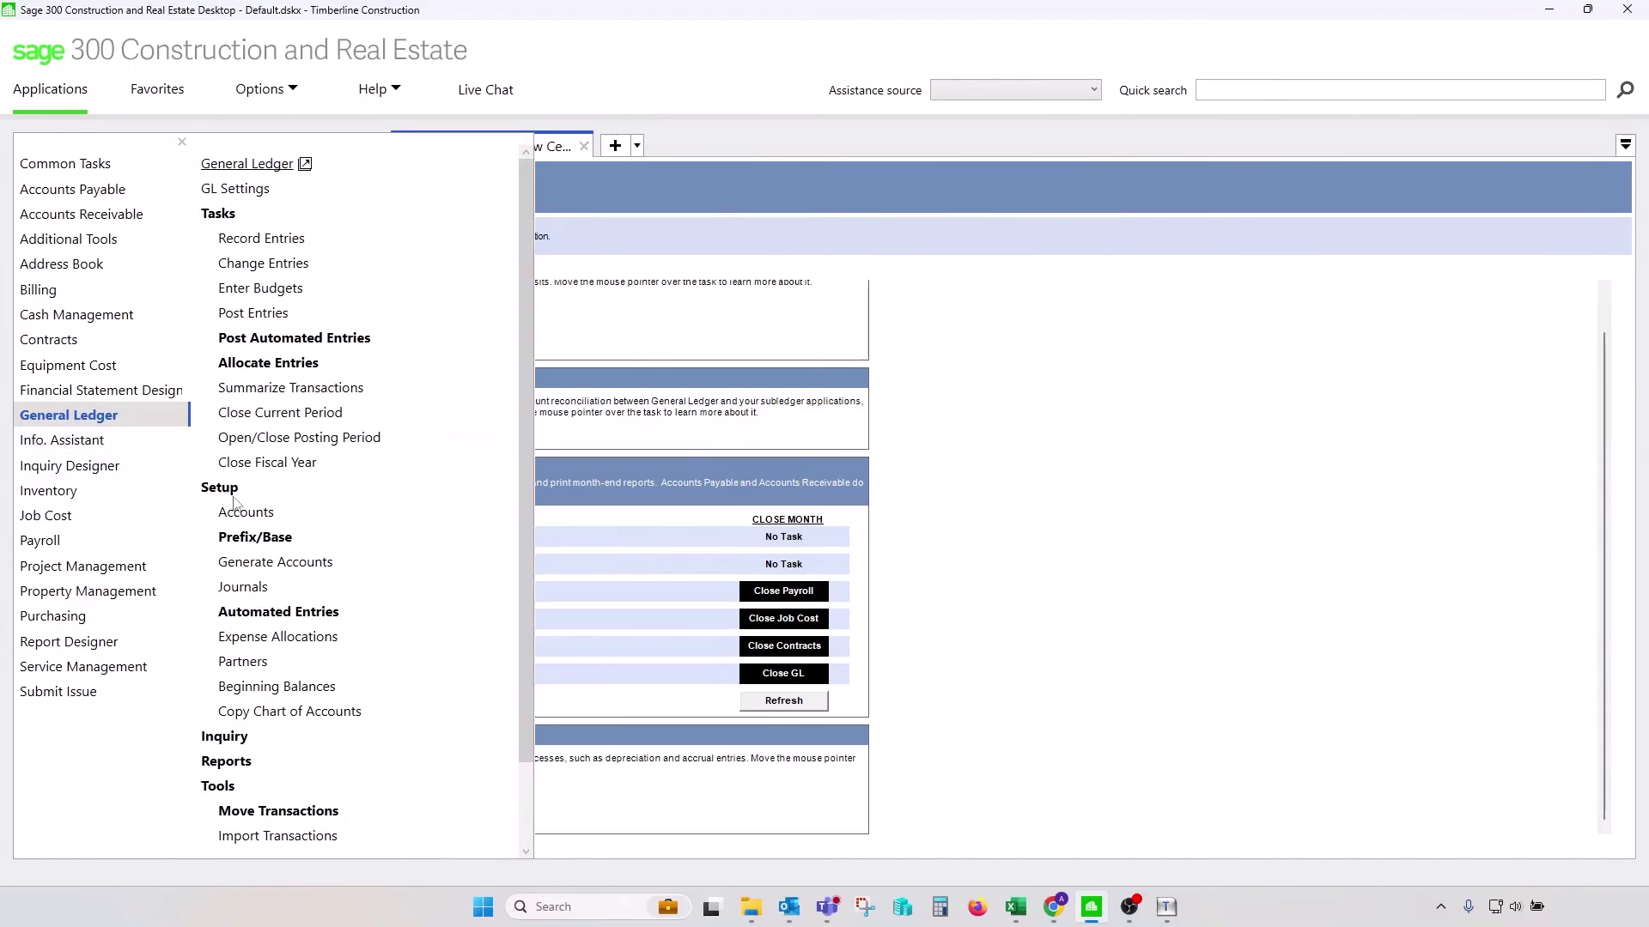
left_click(286, 420)
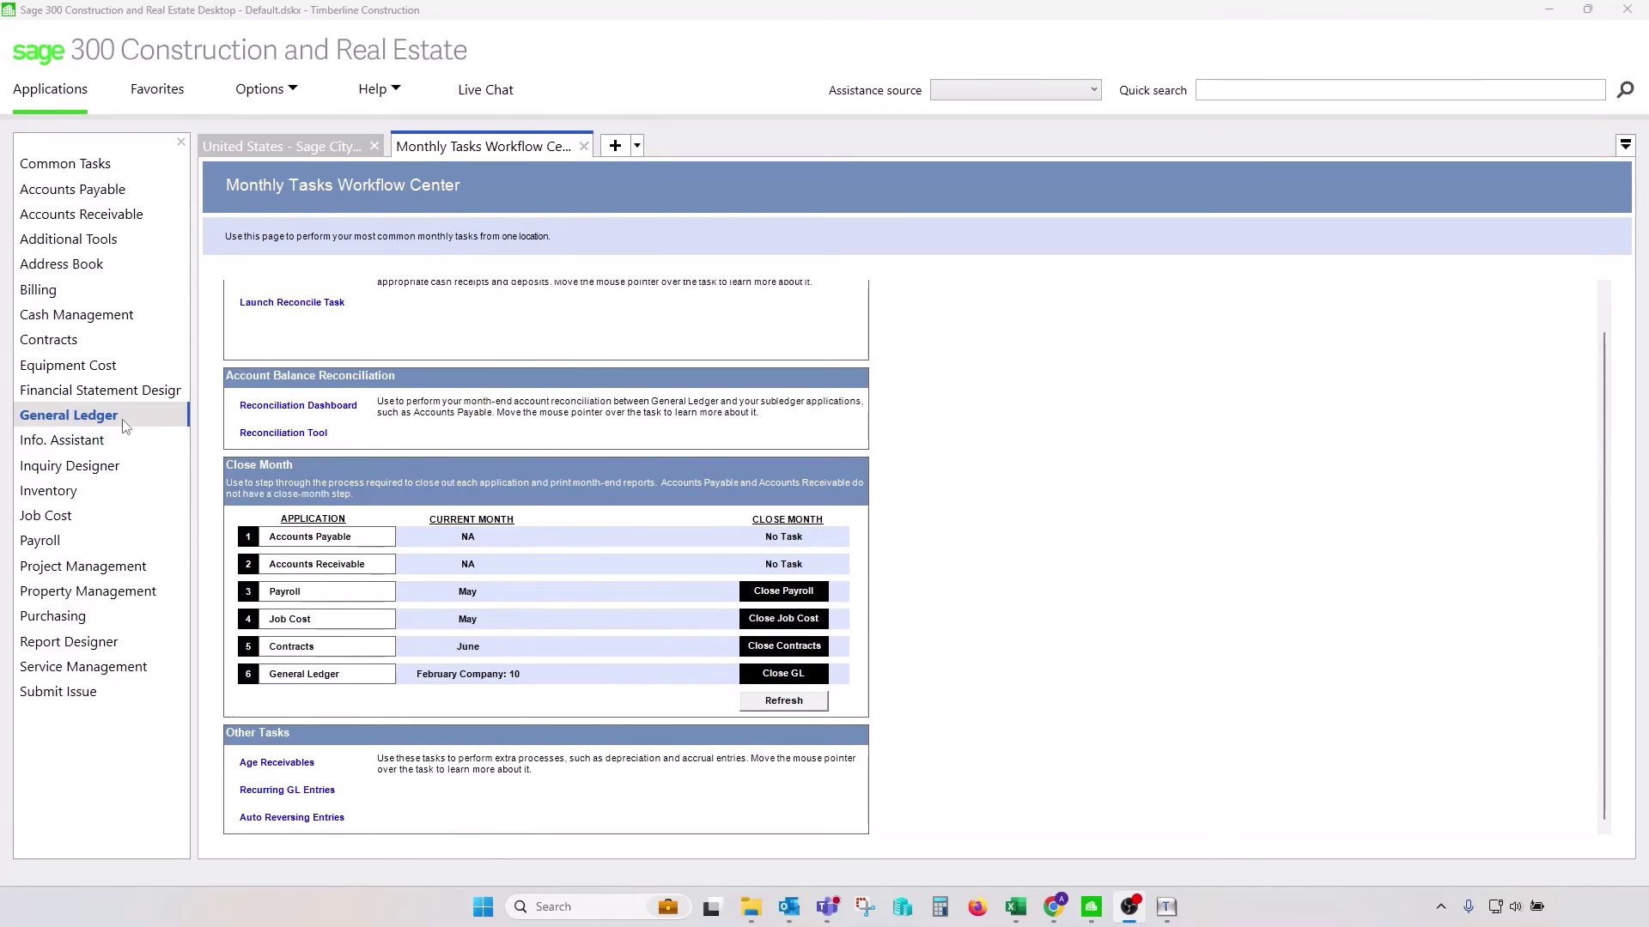
mouse_move(126, 420)
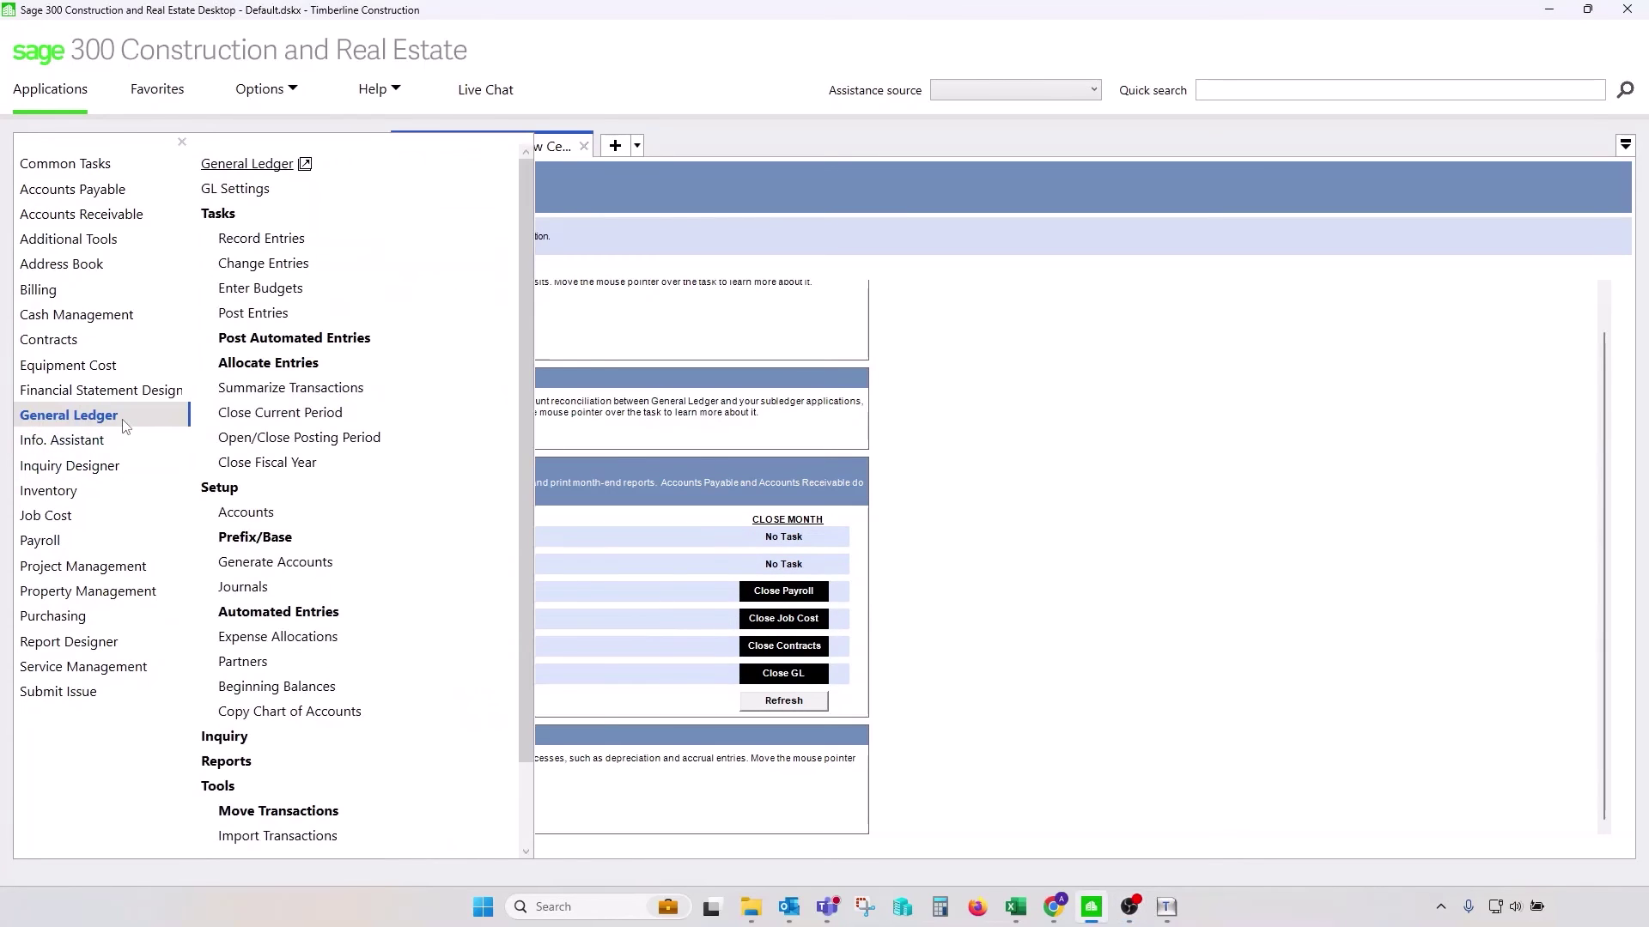
left_click(275, 470)
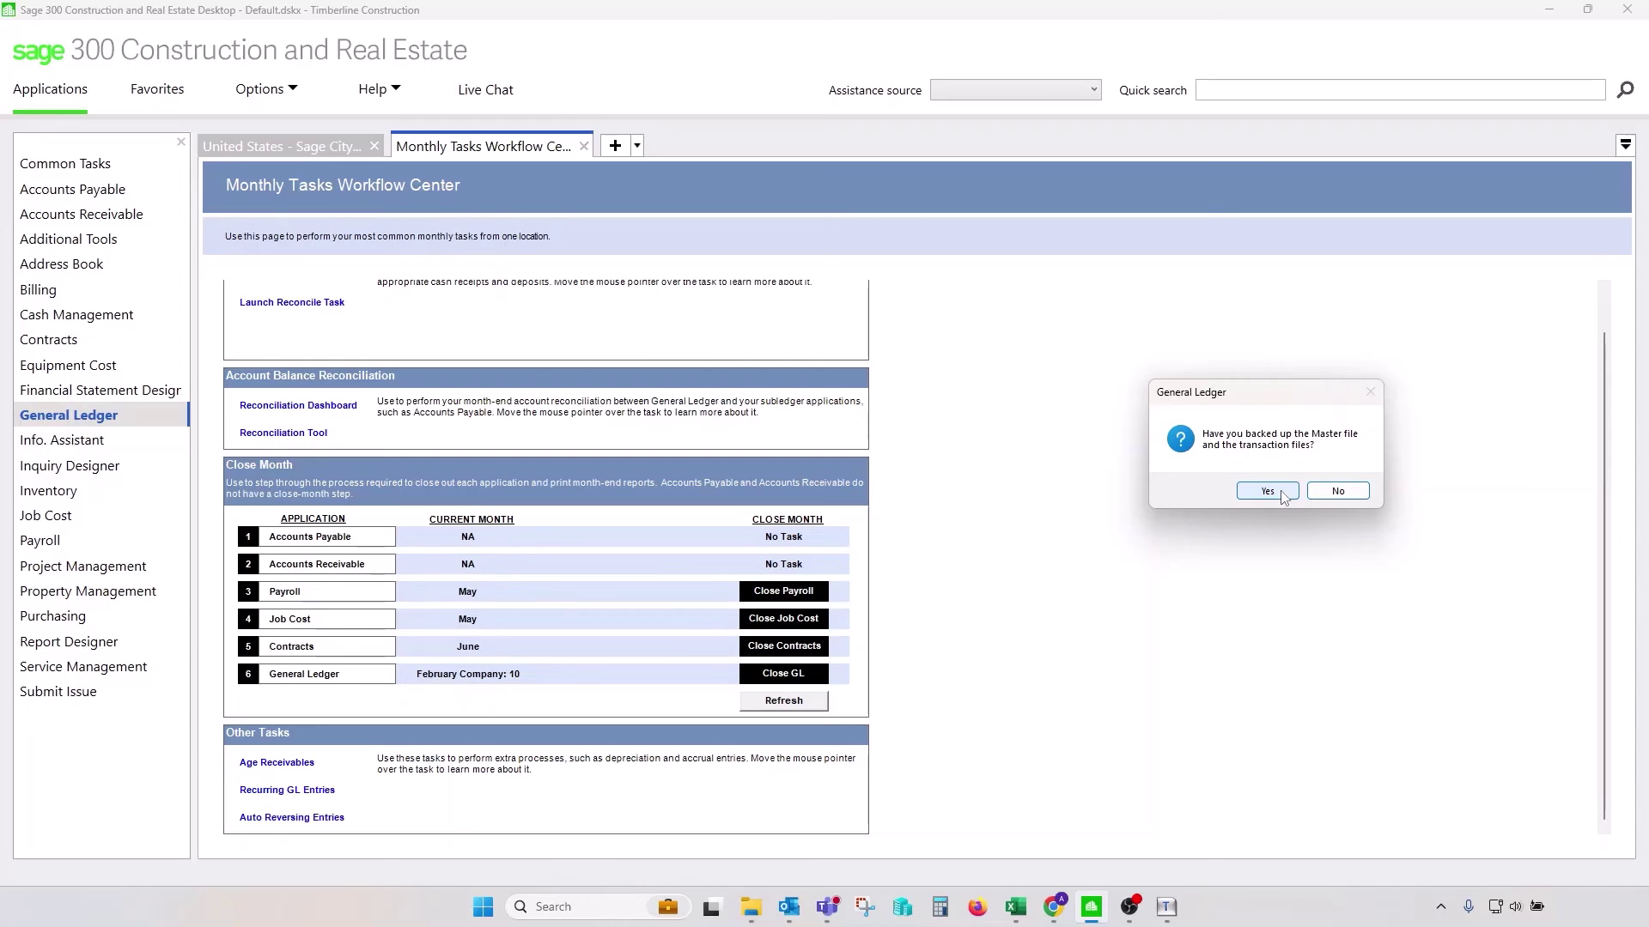
left_click(1281, 494)
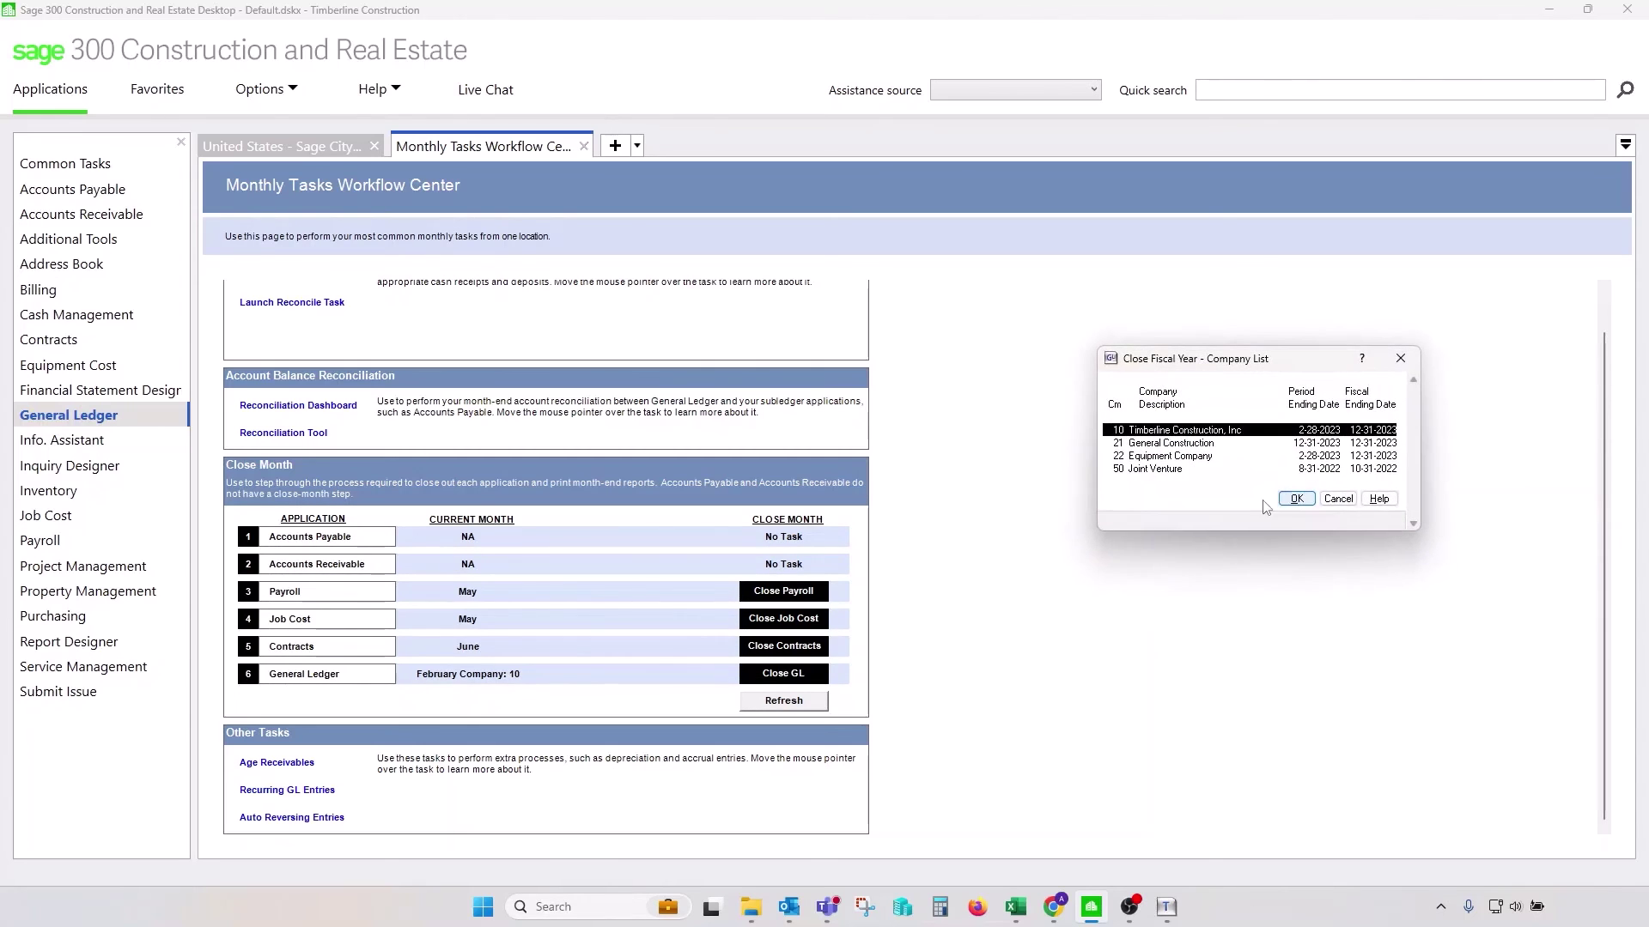
left_click(1187, 444)
left_click(1296, 498)
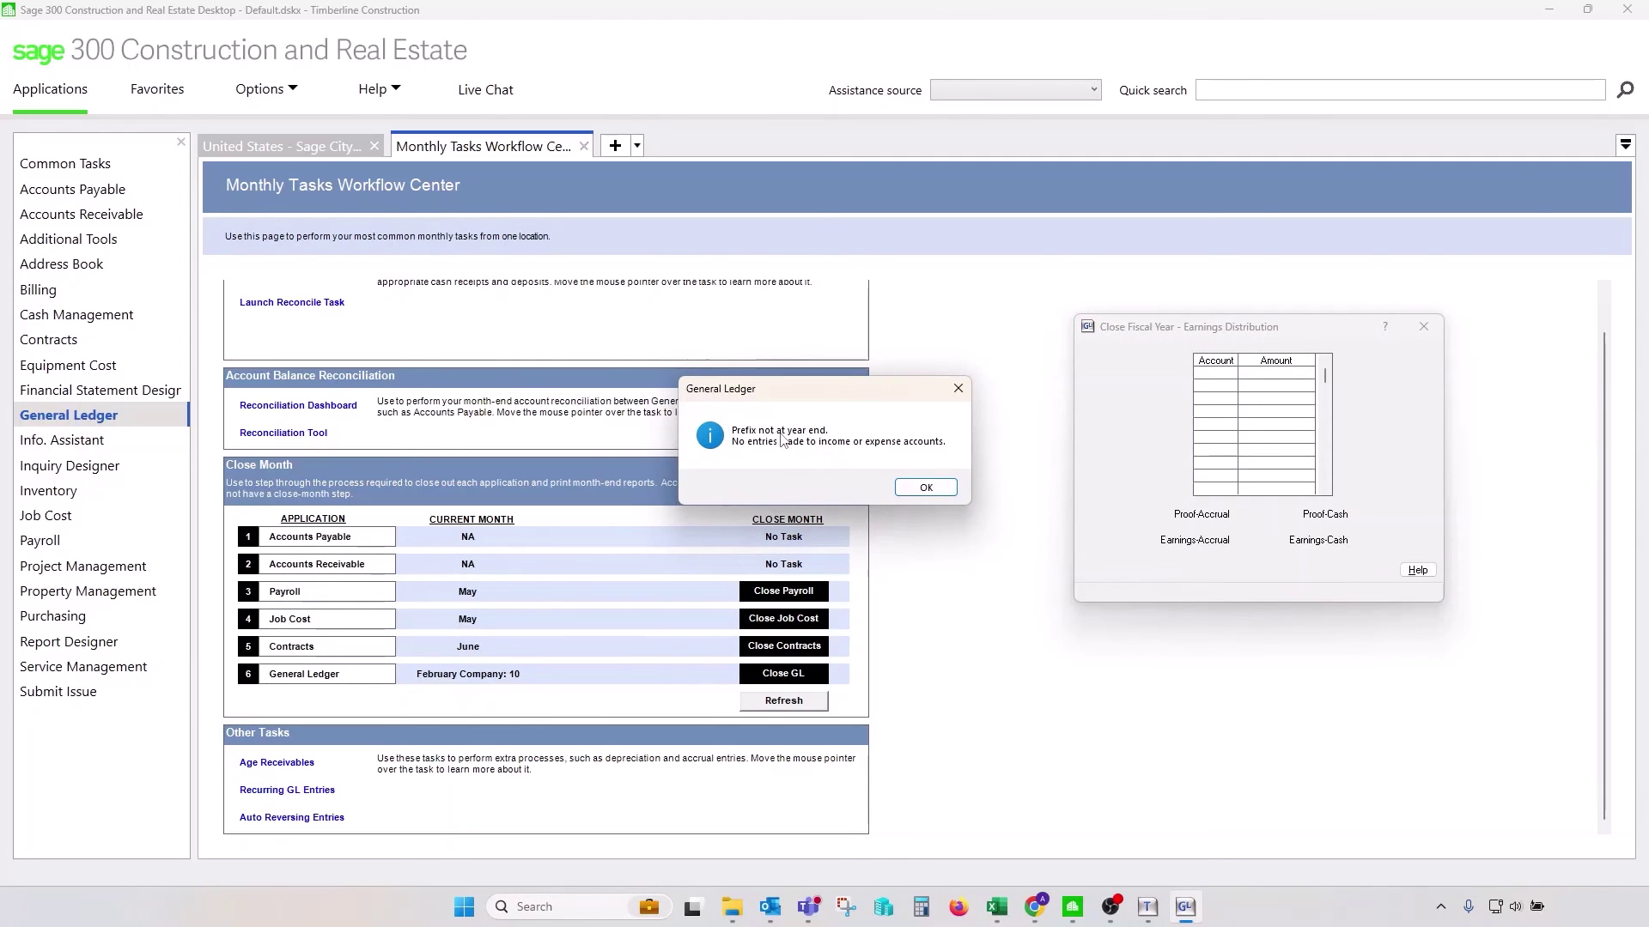
left_click(924, 488)
Abandon the prior distribution and restart Close Fiscal Year for company 21 General Construction.
left_click(1225, 574)
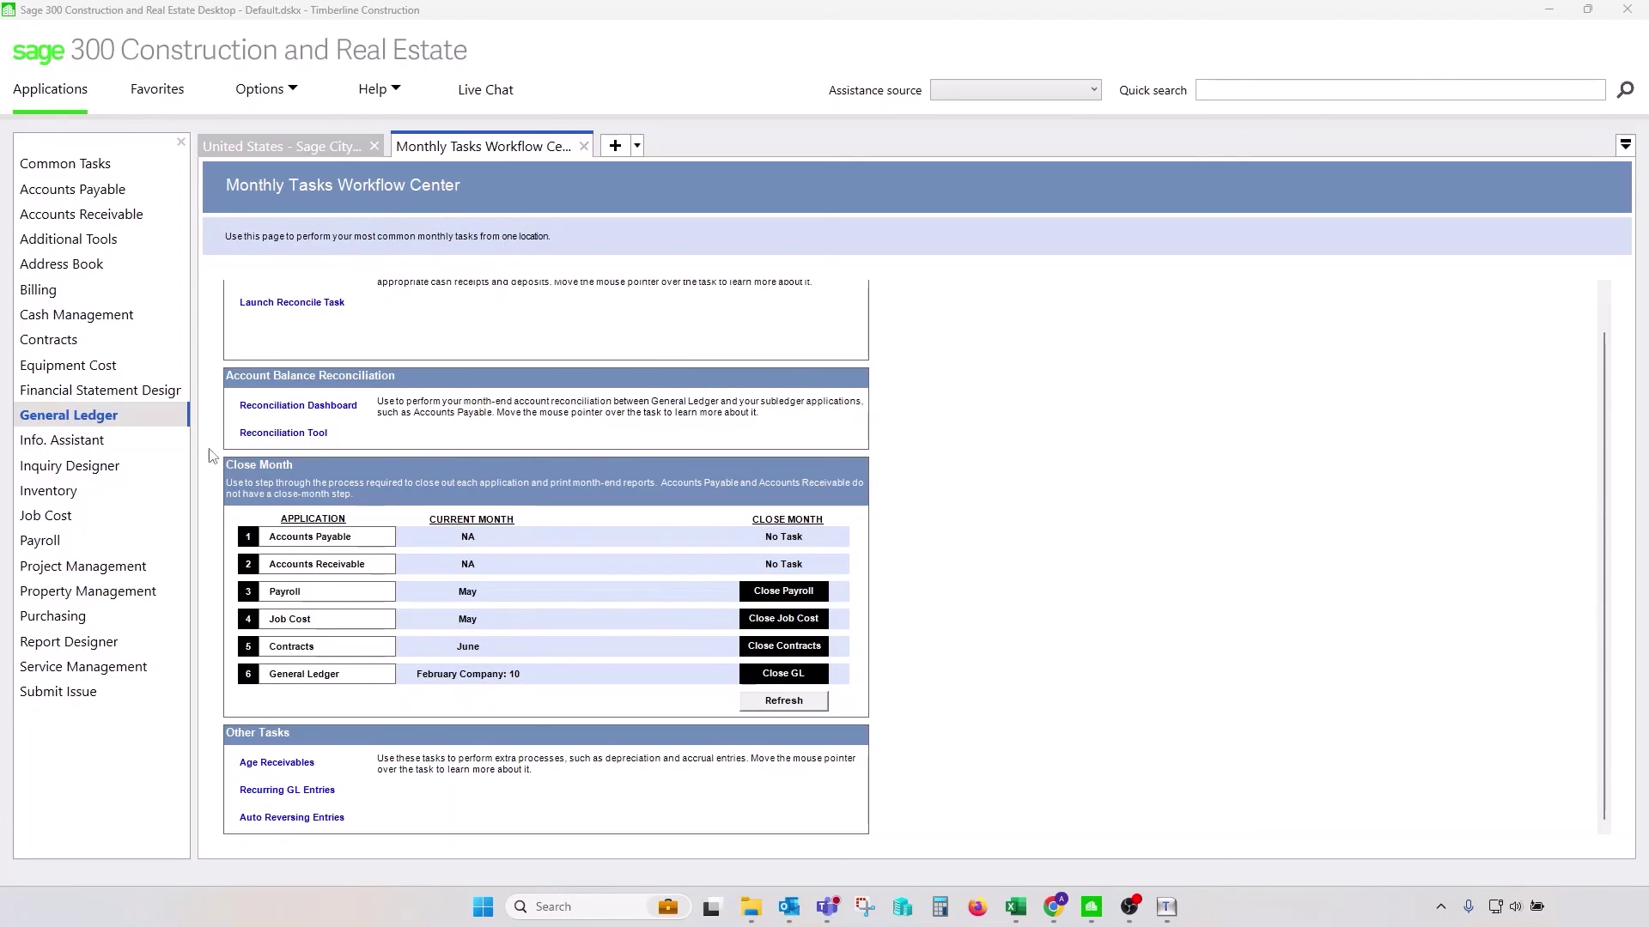
mouse_move(122, 425)
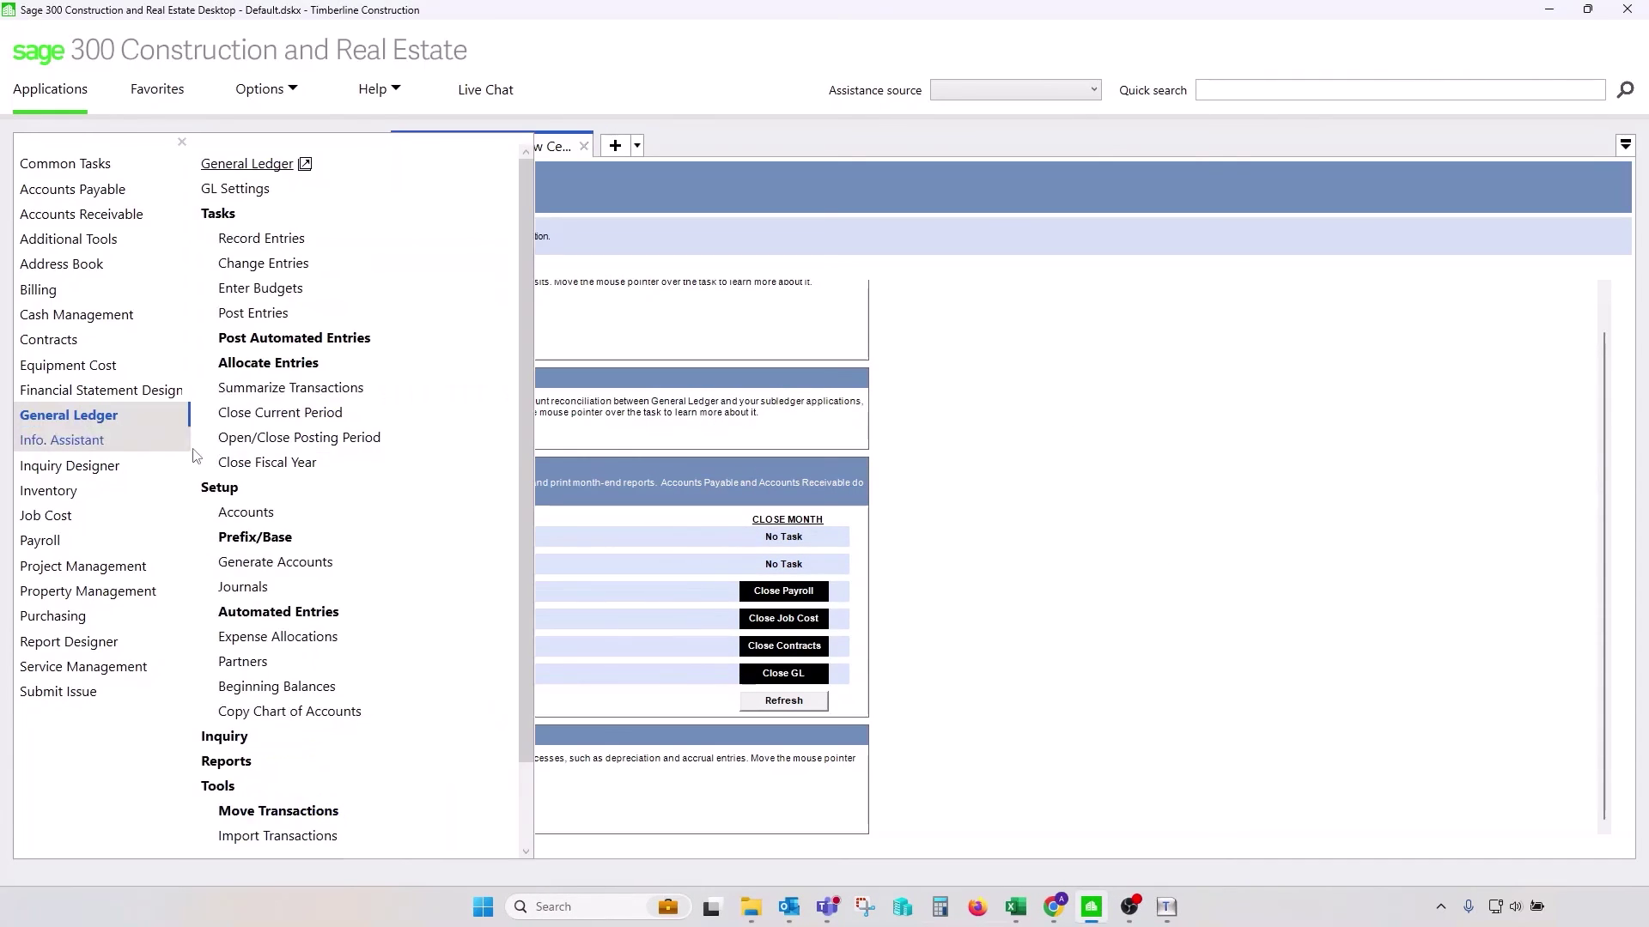
left_click(292, 462)
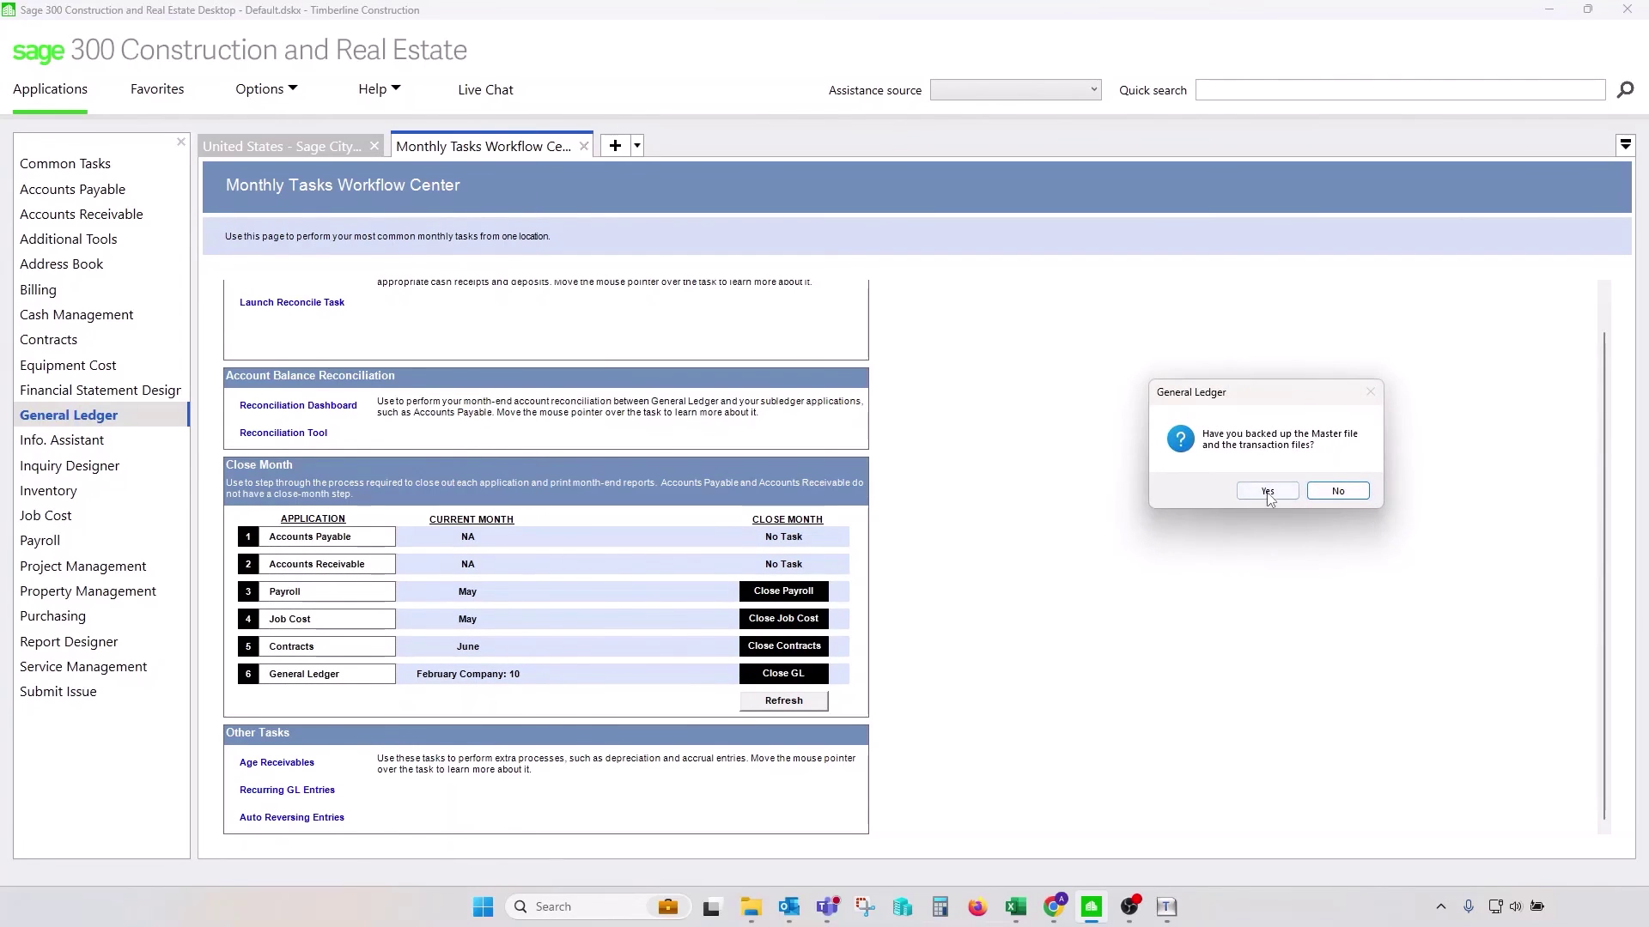
left_click(1283, 491)
left_click(1194, 443)
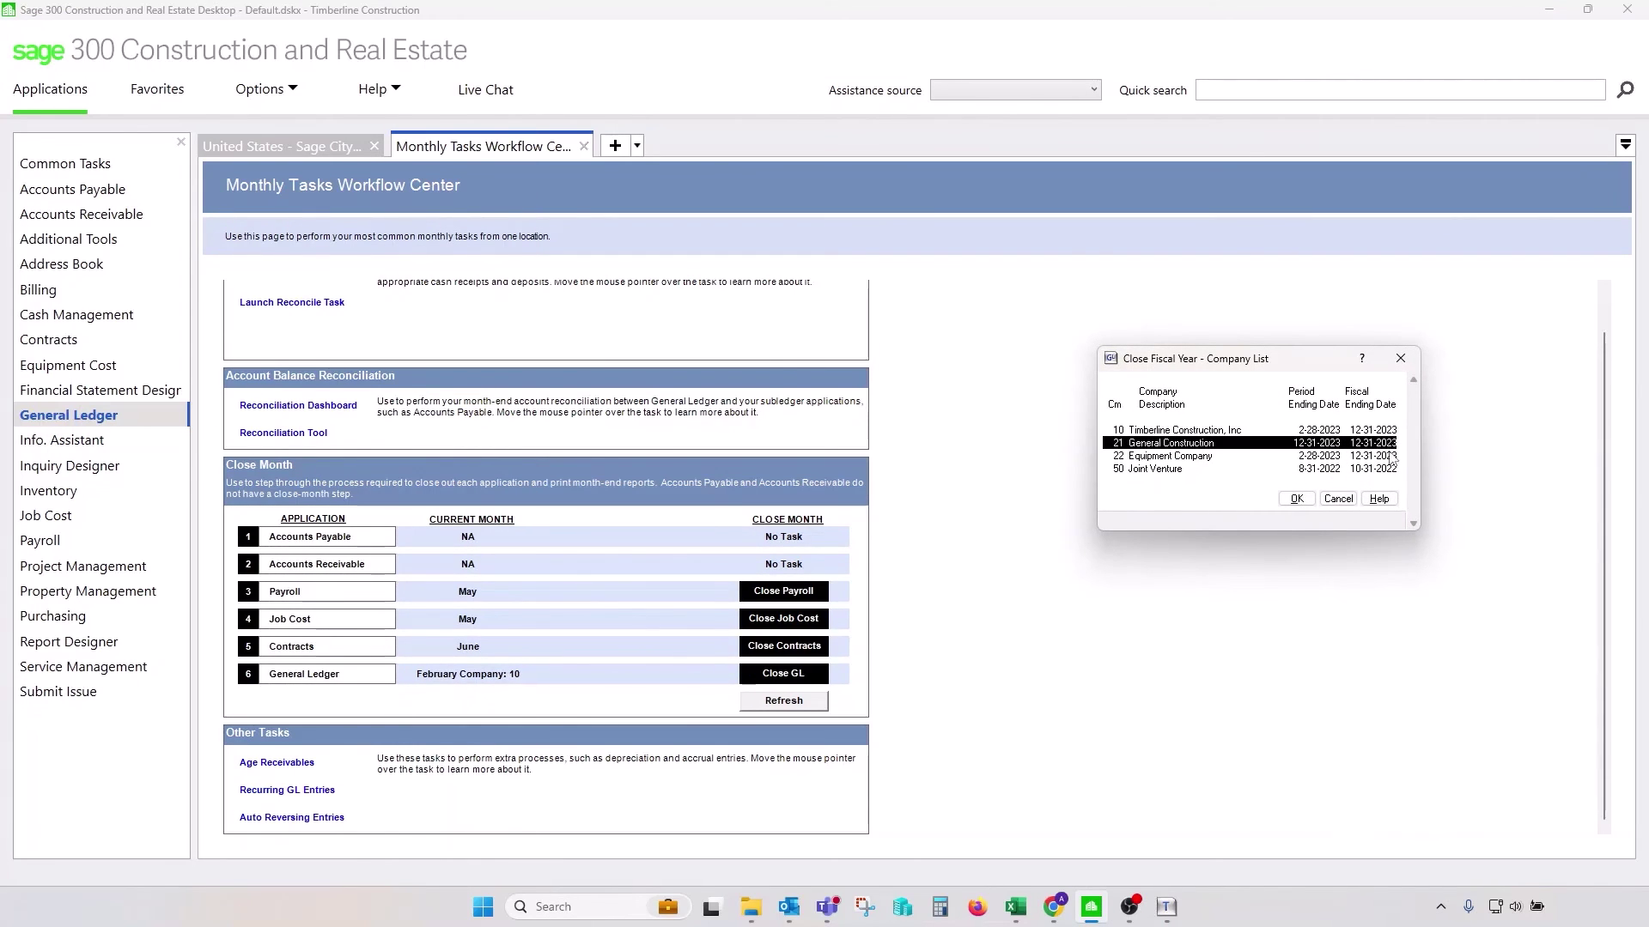
left_click(1297, 499)
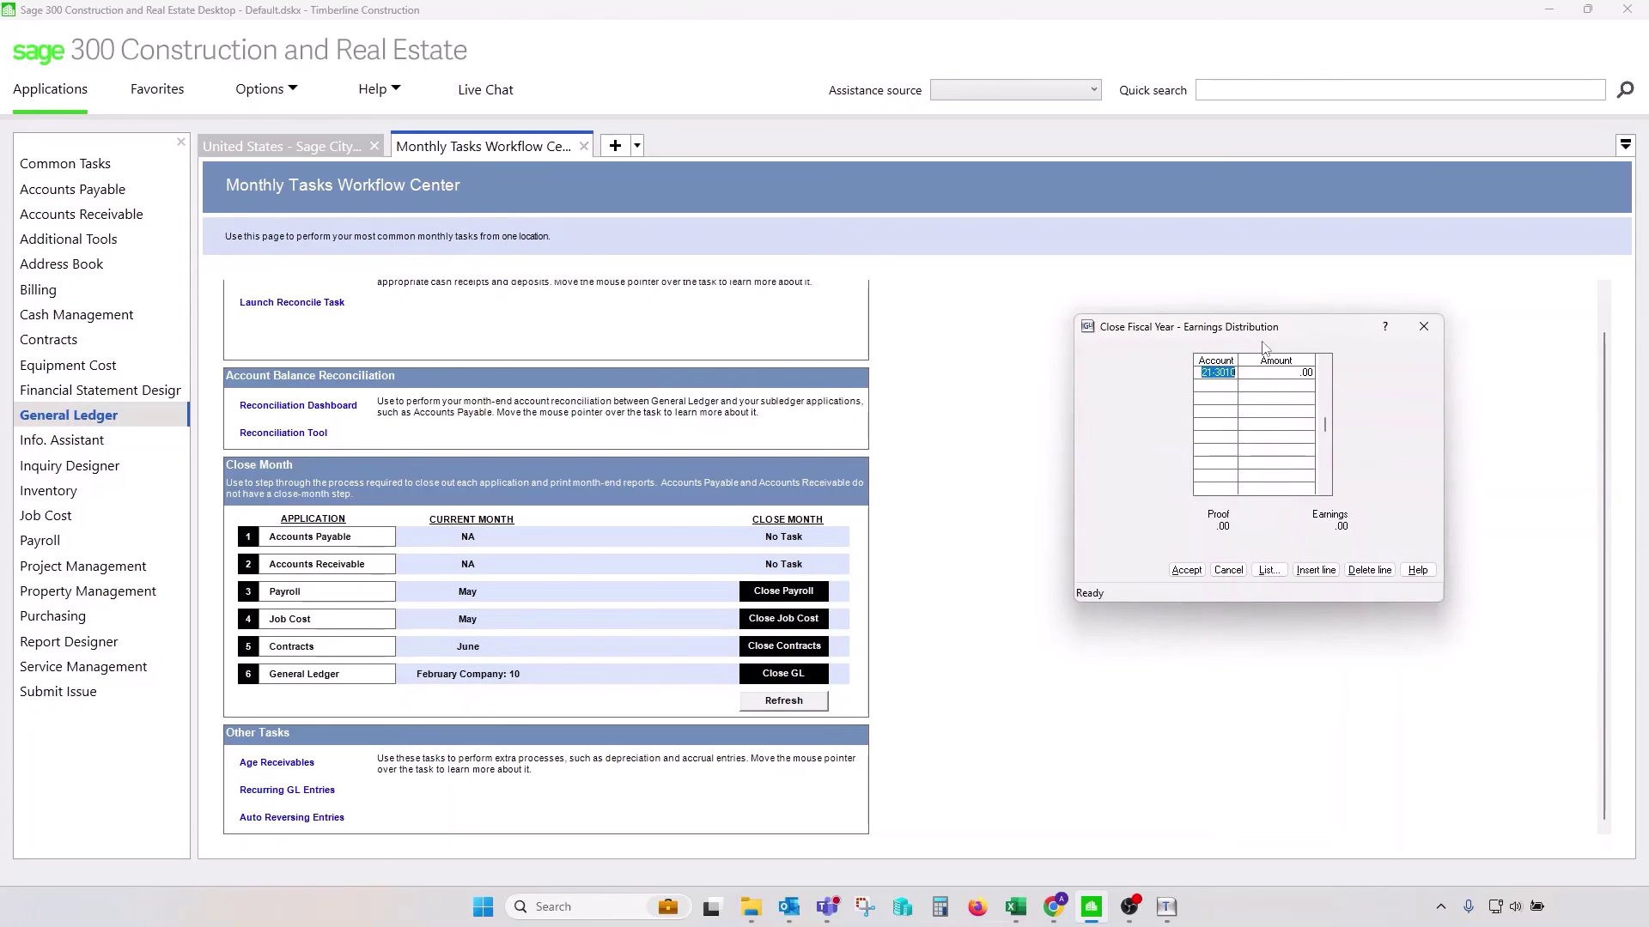
Review the .00 amount for account 21-3010 in the Earnings Distribution grid, then cancel.
left_click_drag(1262, 332, 835, 321)
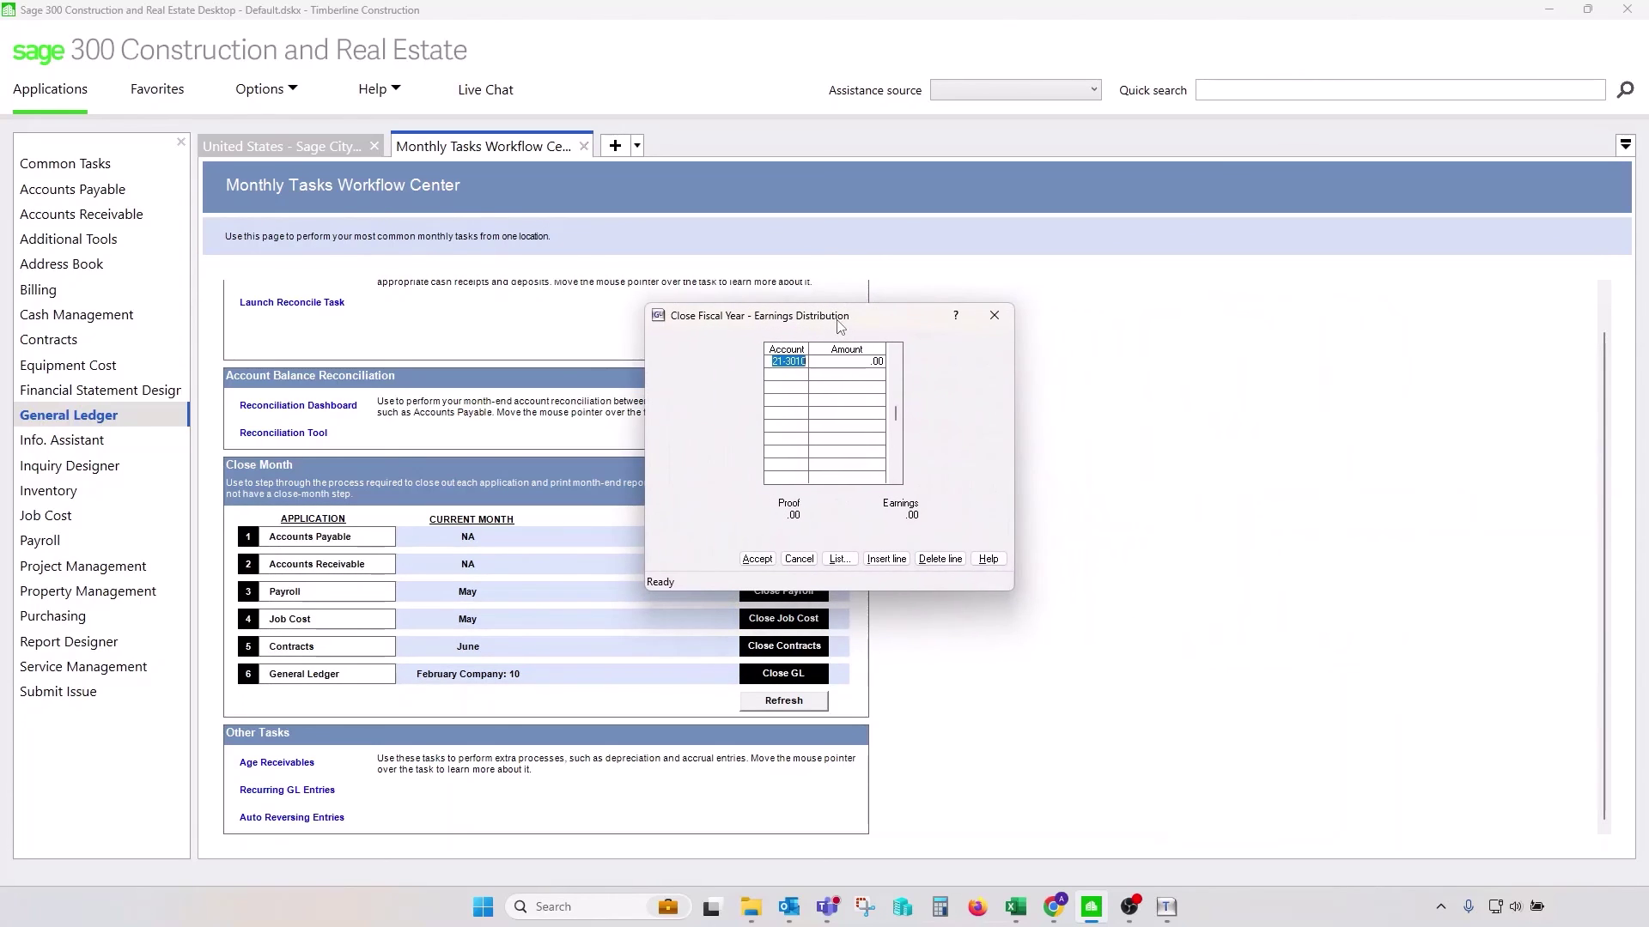
left_click(795, 364)
left_click(848, 364)
double_click(848, 364)
left_click(863, 363)
left_click(794, 560)
Cancel the Close Fiscal Year earnings distribution without closing the year.
left_click(798, 559)
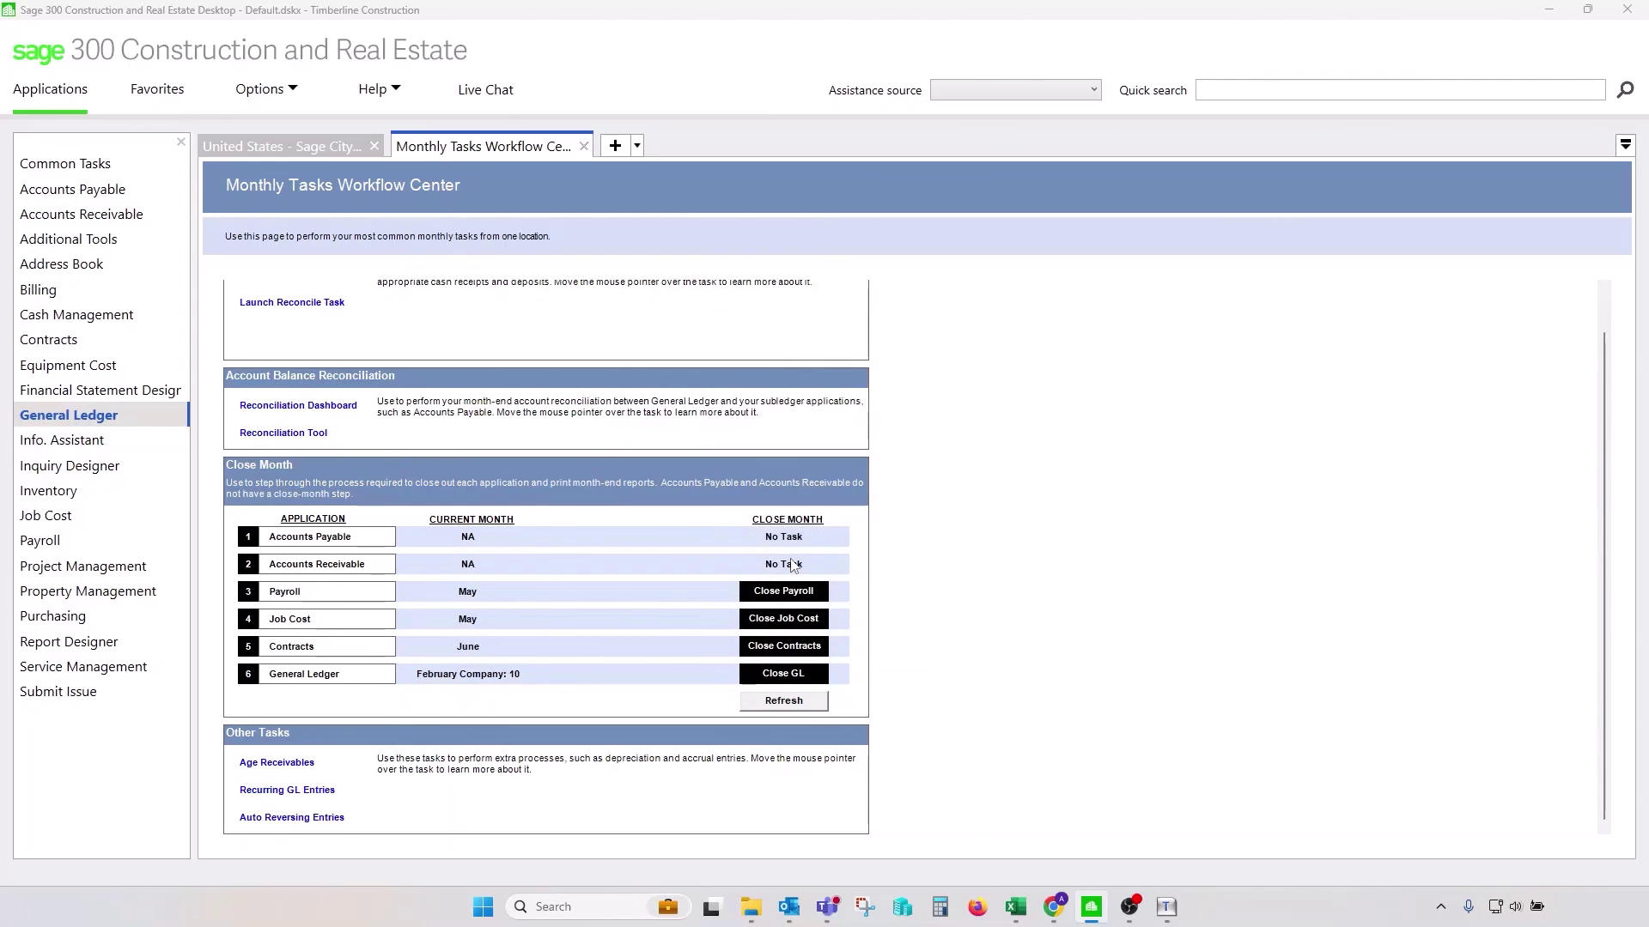